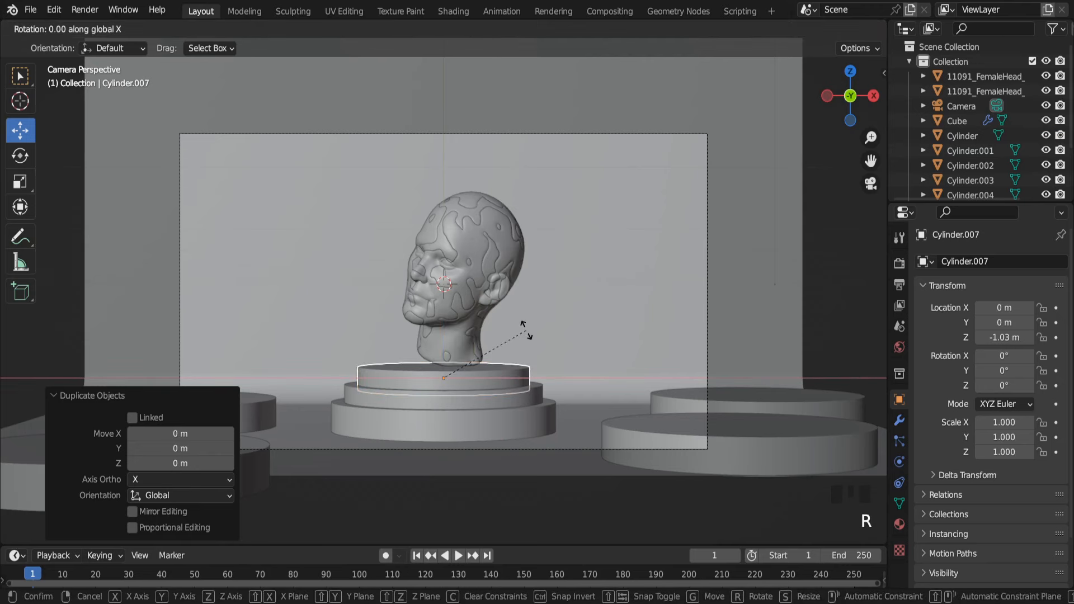
Step: Rotate the duplicated disc 90° about X and move it back along Y to about 3.2 m, behind the pedestal
{"action": "type", "text": "90"}
{"action": "key", "text": "Return"}
{"action": "key", "text": "KP_3"}
{"action": "scroll", "coordinate": [451, 334], "scroll_direction": "down", "scroll_amount": 12}
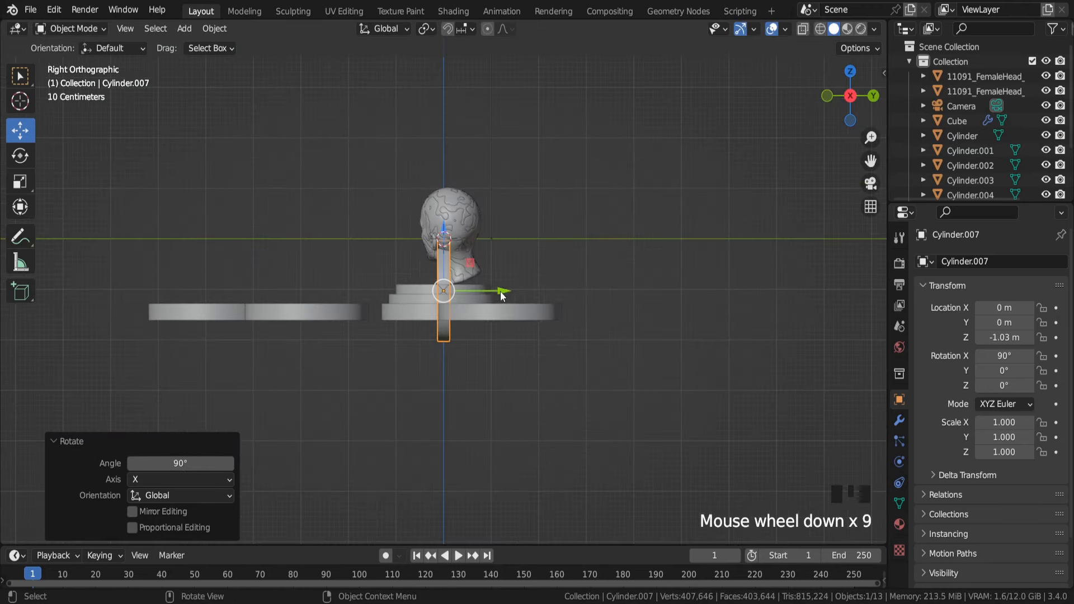
{"action": "left_click_drag", "start_coordinate": [500, 293], "coordinate": [657, 293]}
{"action": "mouse_move", "coordinate": [657, 293]}
{"action": "middle_mouse_down"}
{"action": "mouse_move", "coordinate": [637, 284]}
{"action": "mouse_move", "coordinate": [645, 305]}
{"action": "middle_mouse_up"}
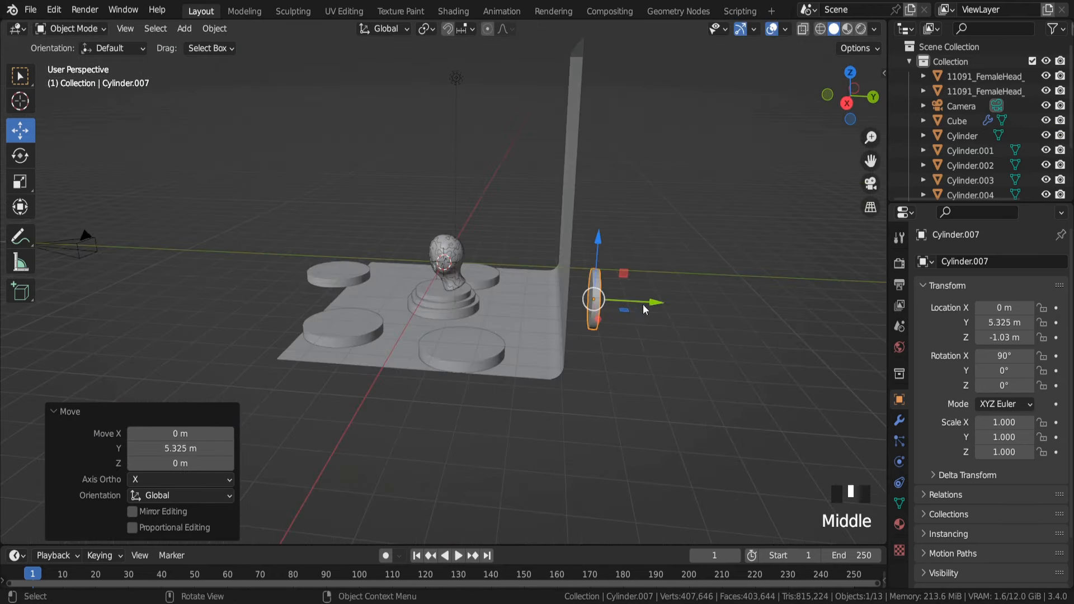
{"action": "left_click_drag", "start_coordinate": [644, 304], "coordinate": [586, 304]}
{"action": "key", "text": "KP_0"}
Step: Duplicate the upright disc in place, scale the copy to 1.5 and move it back to Y about 3.45 m
{"action": "key", "text": "shift+d"}
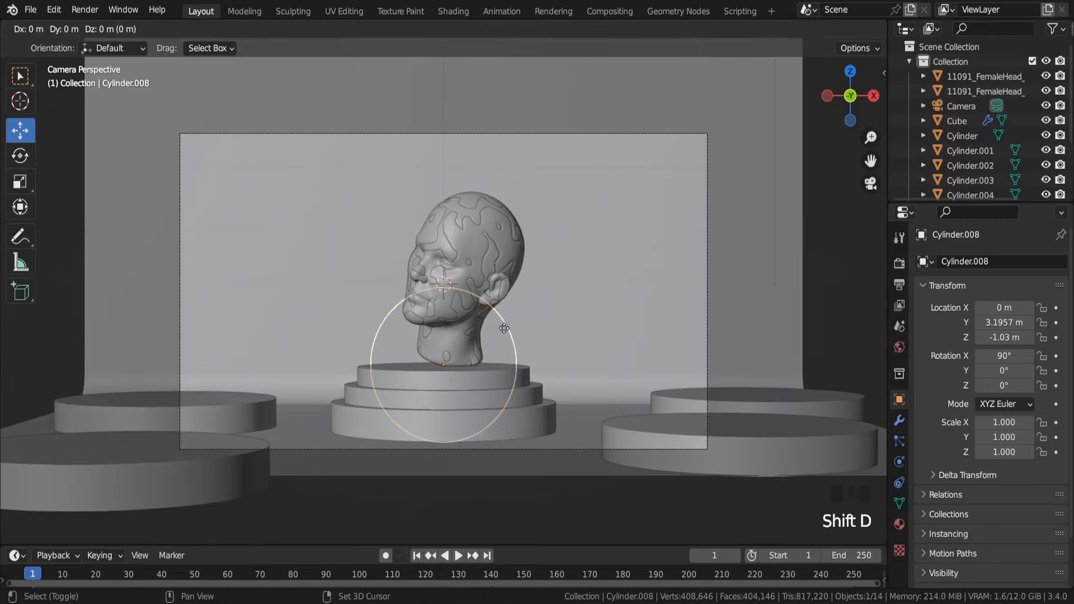
{"action": "key", "text": "Escape"}
{"action": "left_click", "coordinate": [1010, 421]}
{"action": "type", "text": "1."}
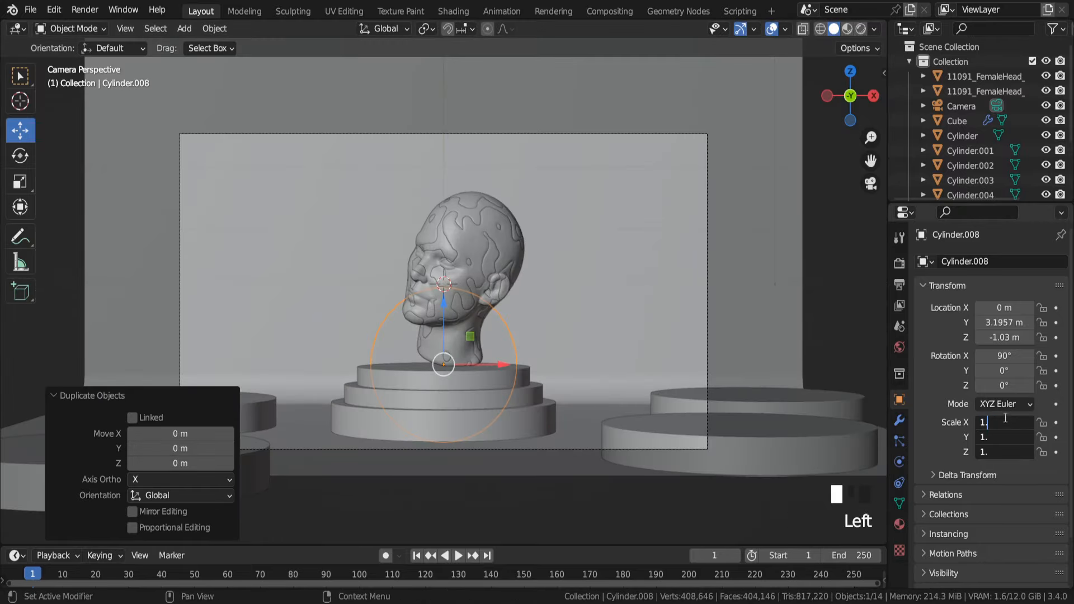
{"action": "type", "text": "5"}
{"action": "key", "text": "Return"}
{"action": "middle_click_drag", "start_coordinate": [685, 308], "coordinate": [523, 326]}
{"action": "scroll", "coordinate": [515, 327], "scroll_direction": "up", "scroll_amount": 2}
{"action": "left_click_drag", "start_coordinate": [646, 343], "coordinate": [657, 343]}
{"action": "key", "text": "KP_0"}
Step: Duplicate the 1.5-scale disc, scale the copy to 2 and move it back to Y about 3.72 m
{"action": "key", "text": "shift+d"}
{"action": "key", "text": "Escape"}
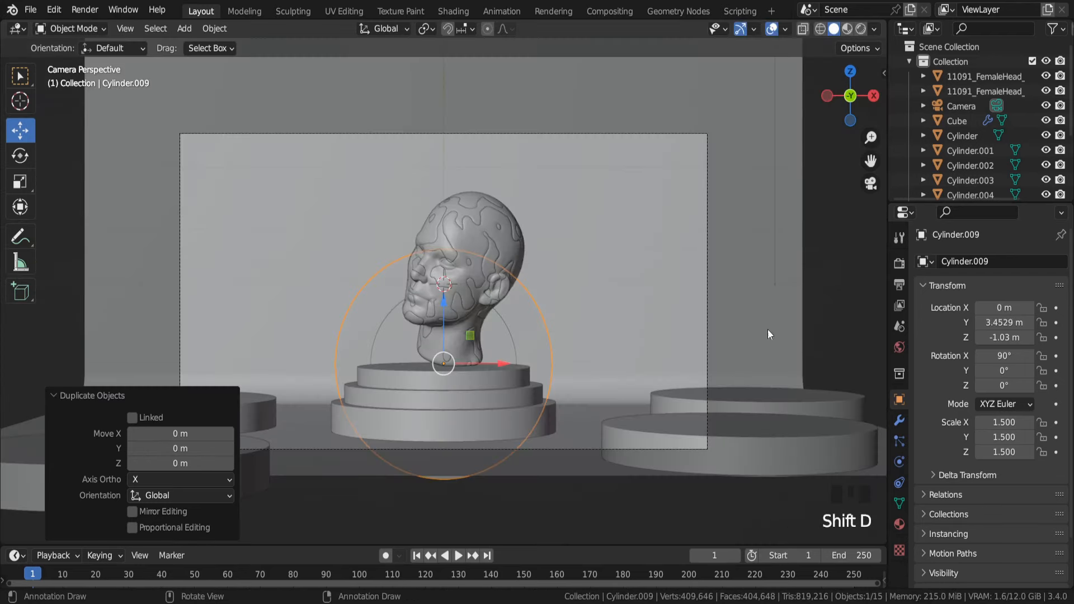
{"action": "key", "text": "Return"}
{"action": "middle_click_drag", "start_coordinate": [749, 298], "coordinate": [603, 330]}
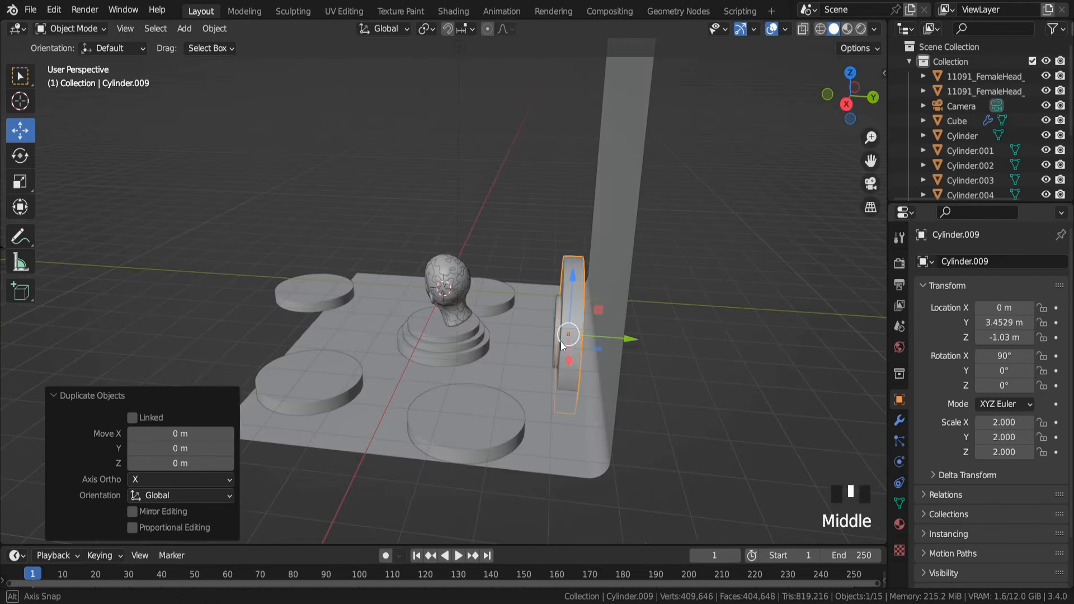
{"action": "left_click_drag", "start_coordinate": [626, 337], "coordinate": [643, 339]}
{"action": "middle_click_drag", "start_coordinate": [623, 278], "coordinate": [619, 276]}
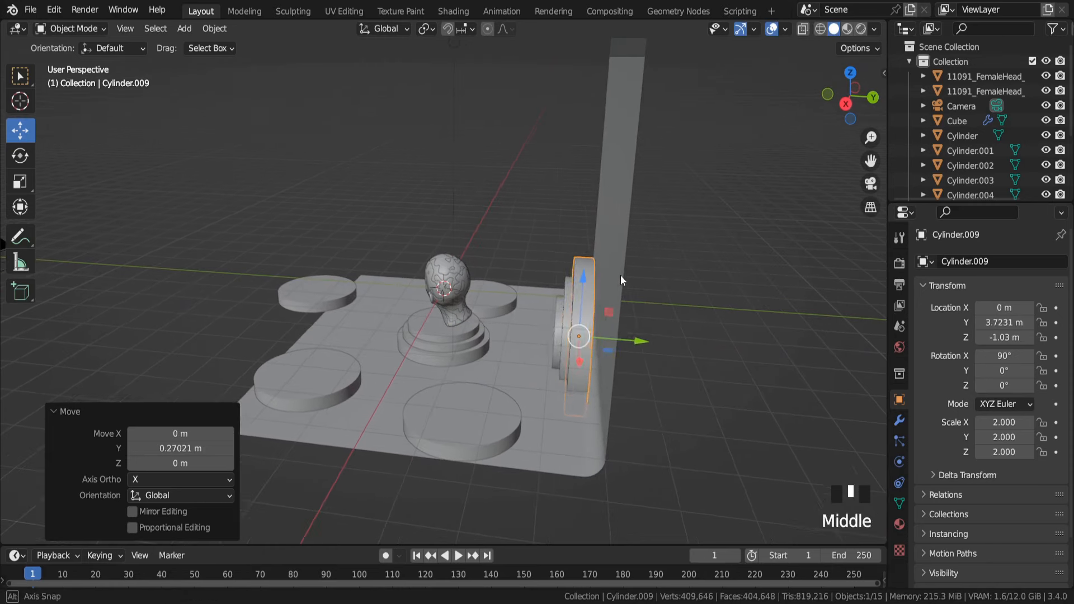
Step: Select the upright discs together and move them forward from the backdrop, bringing the largest to Y about 3.45 m
{"action": "left_click", "coordinate": [584, 283]}
{"action": "left_click", "coordinate": [559, 305], "text": "shift"}
{"action": "left_click_drag", "start_coordinate": [634, 339], "coordinate": [620, 336]}
{"action": "middle_click_drag", "start_coordinate": [492, 234], "coordinate": [625, 224]}
Step: Duplicate the largest upright disc, scale the copy to 2.5 and move it back to Y about 3.71 m
{"action": "left_click", "coordinate": [573, 272]}
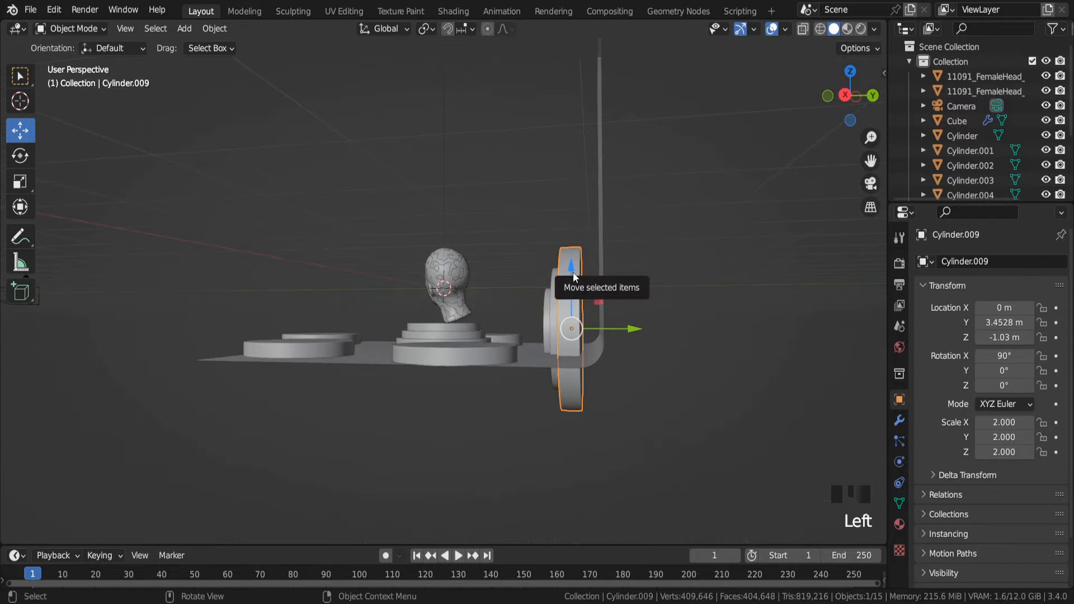
{"action": "key", "text": "shift+d"}
{"action": "right_click", "coordinate": [573, 273]}
{"action": "left_click_drag", "start_coordinate": [1006, 432], "coordinate": [1000, 416]}
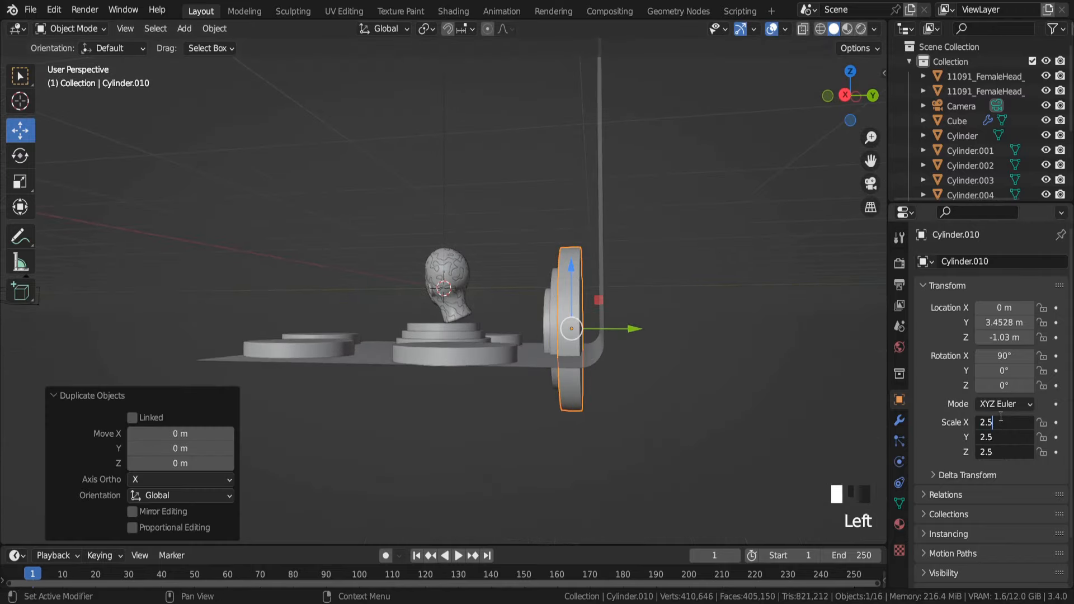
{"action": "type", "text": "2.5"}
{"action": "key", "text": "Return"}
{"action": "left_click_drag", "start_coordinate": [627, 329], "coordinate": [650, 307]}
Step: Add a copy of the 2.5-scale disc, scaled to 3 and moved back to Y about 4.02 m, and save the file
{"action": "key", "text": "shift+d"}
{"action": "key", "text": "Escape"}
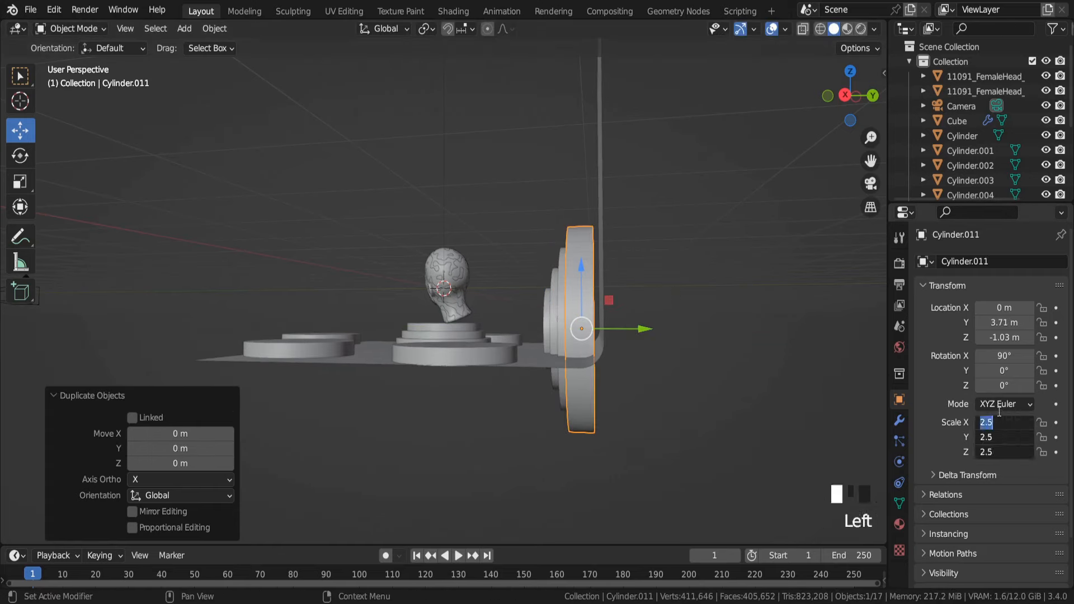
{"action": "type", "text": "3"}
{"action": "key", "text": "Return"}
{"action": "left_click_drag", "start_coordinate": [642, 334], "coordinate": [664, 328]}
{"action": "key", "text": "KP_0"}
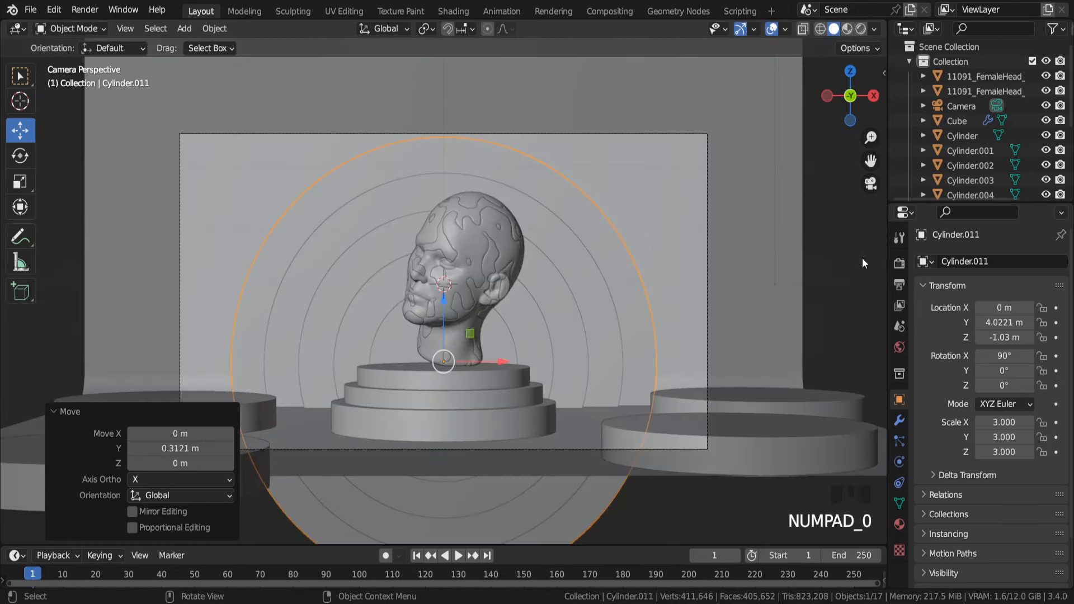
{"action": "key", "text": "ctrl+s"}
Step: Add a plane as a ceiling over the set, raised to Z about 5.21 m and scaled to about 5.29
{"action": "scroll", "coordinate": [257, 167], "scroll_direction": "down", "scroll_amount": 2}
{"action": "key", "text": "shift+a"}
{"action": "left_click", "coordinate": [373, 160]}
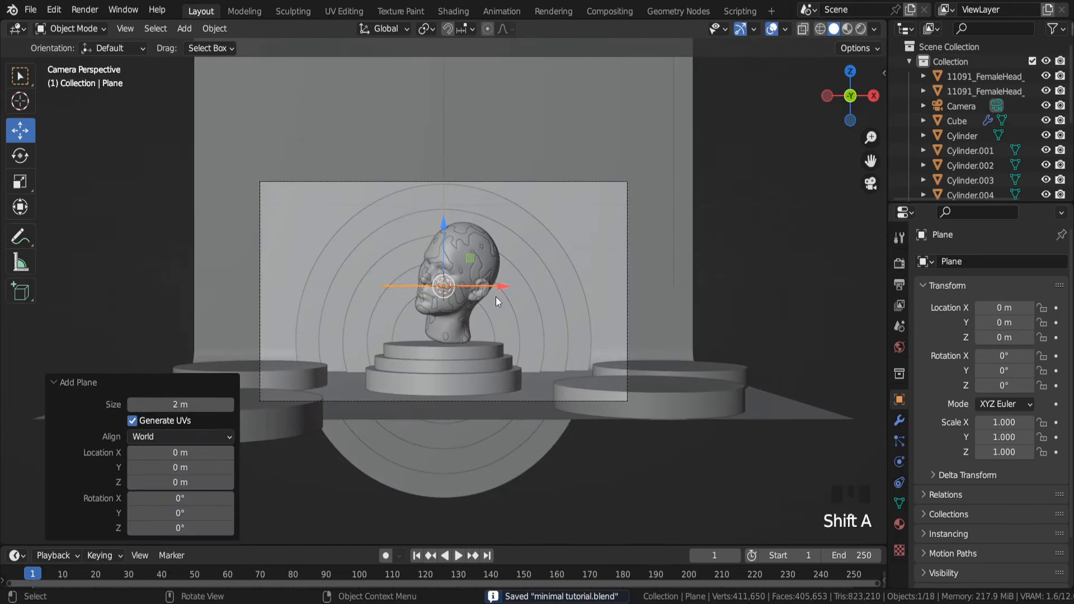
{"action": "key", "text": "s"}
{"action": "left_click", "coordinate": [632, 386]}
{"action": "middle_click_drag", "start_coordinate": [632, 386], "coordinate": [443, 235]}
{"action": "left_click_drag", "start_coordinate": [443, 235], "coordinate": [494, 547]}
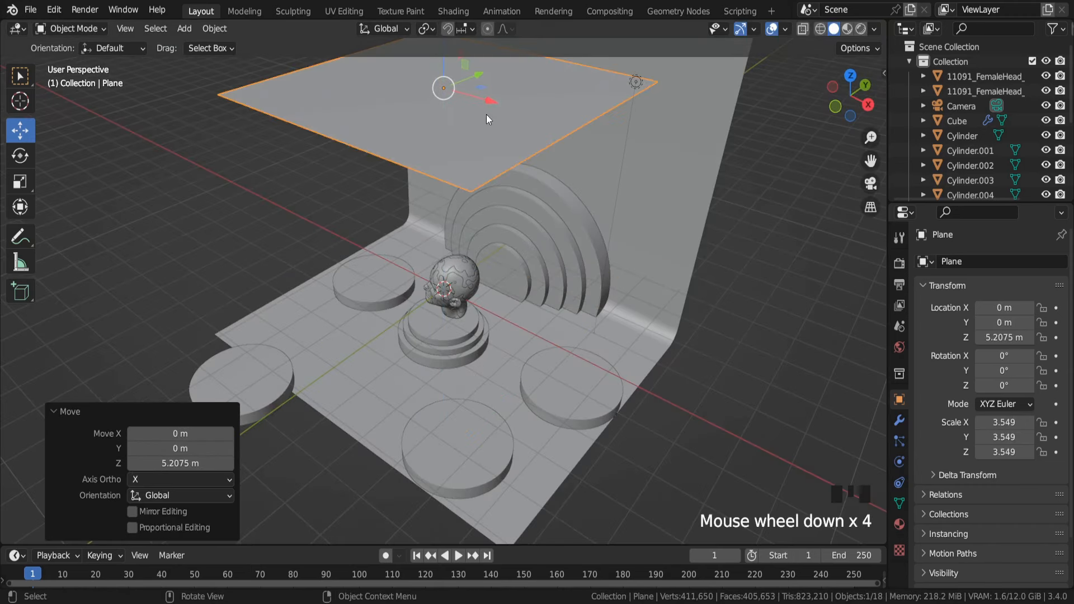
{"action": "scroll", "coordinate": [486, 115], "scroll_direction": "down", "scroll_amount": 4}
{"action": "middle_click_drag", "start_coordinate": [486, 115], "coordinate": [501, 200]}
{"action": "key", "text": "s"}
{"action": "left_click", "coordinate": [556, 170]}
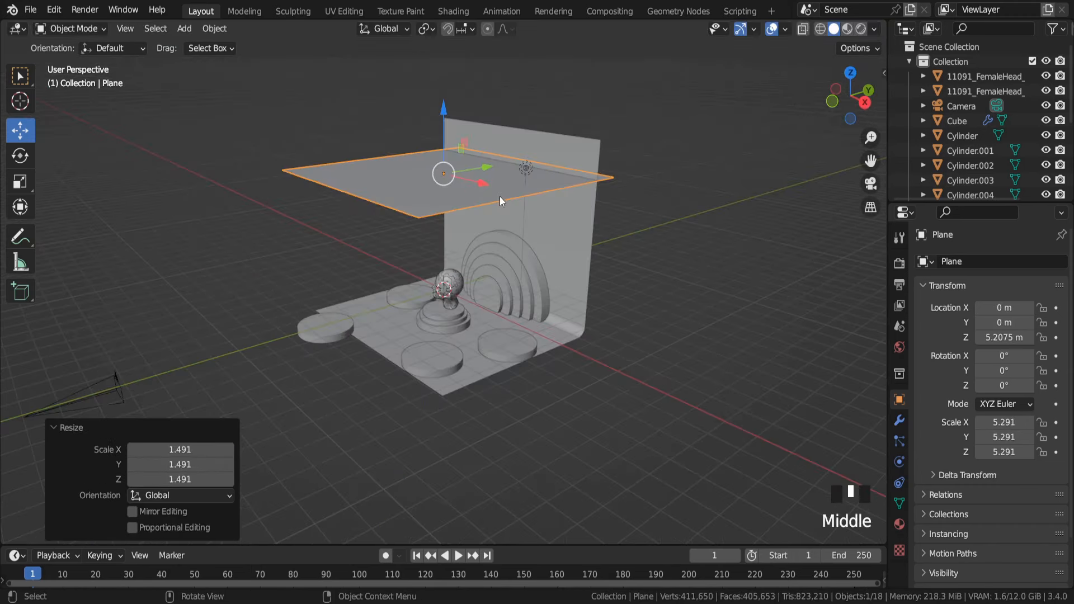
Step: Duplicate the ceiling plane in place and rotate the copy 90° about the Y axis
{"action": "key", "text": "shift+d"}
{"action": "right_click", "coordinate": [500, 201]}
{"action": "type", "text": "ry90"}
{"action": "key", "text": "Return"}
{"action": "key", "text": "KP_1"}
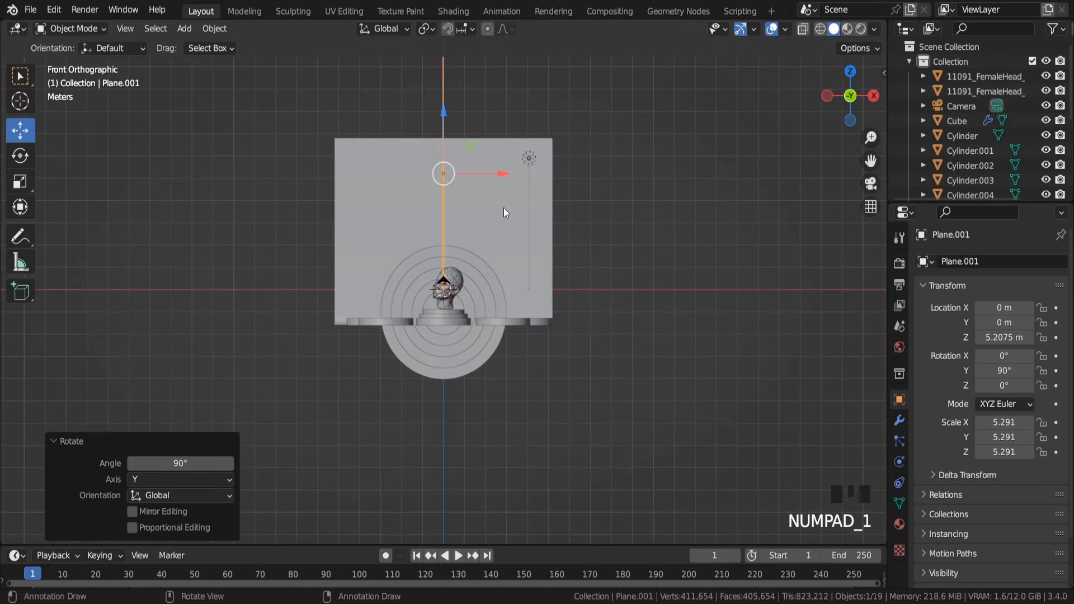
Step: Move the vertical plane to the side of the set, at X about -5.39 m and Z about 2.89 m
{"action": "left_click_drag", "start_coordinate": [501, 174], "coordinate": [392, 174]}
{"action": "left_click_drag", "start_coordinate": [334, 115], "coordinate": [334, 163]}
{"action": "middle_click_drag", "start_coordinate": [334, 164], "coordinate": [328, 240]}
{"action": "left_click_drag", "start_coordinate": [328, 239], "coordinate": [324, 240]}
Step: Subdivide the vertical side plane's mesh with 10 cuts and return to Object Mode
{"action": "middle_click_drag", "start_coordinate": [324, 239], "coordinate": [382, 227]}
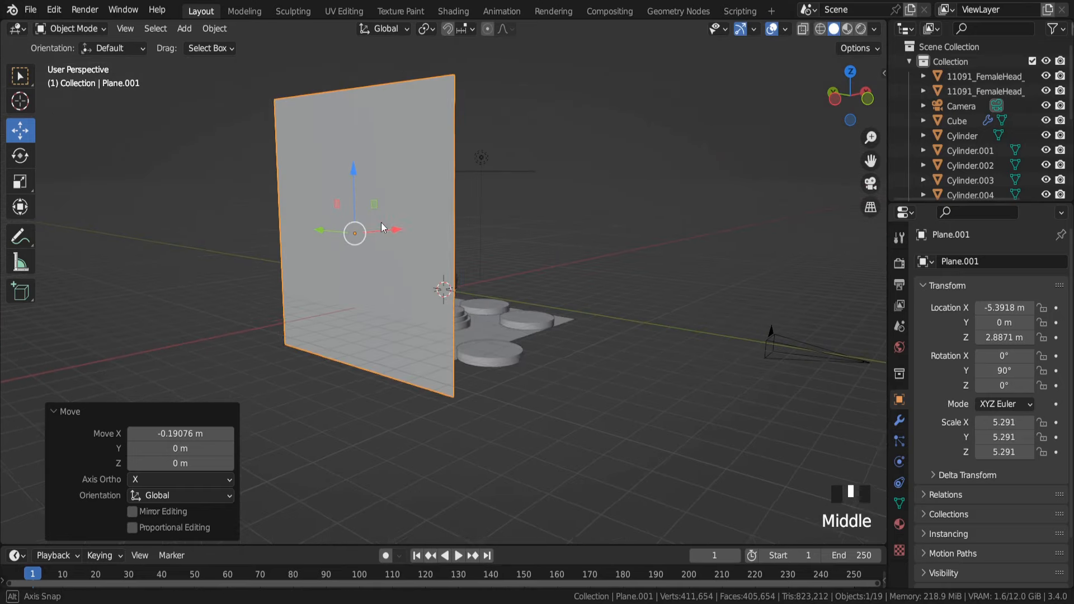
{"action": "key", "text": "Tab"}
{"action": "right_click", "coordinate": [412, 184]}
{"action": "left_click", "coordinate": [409, 180]}
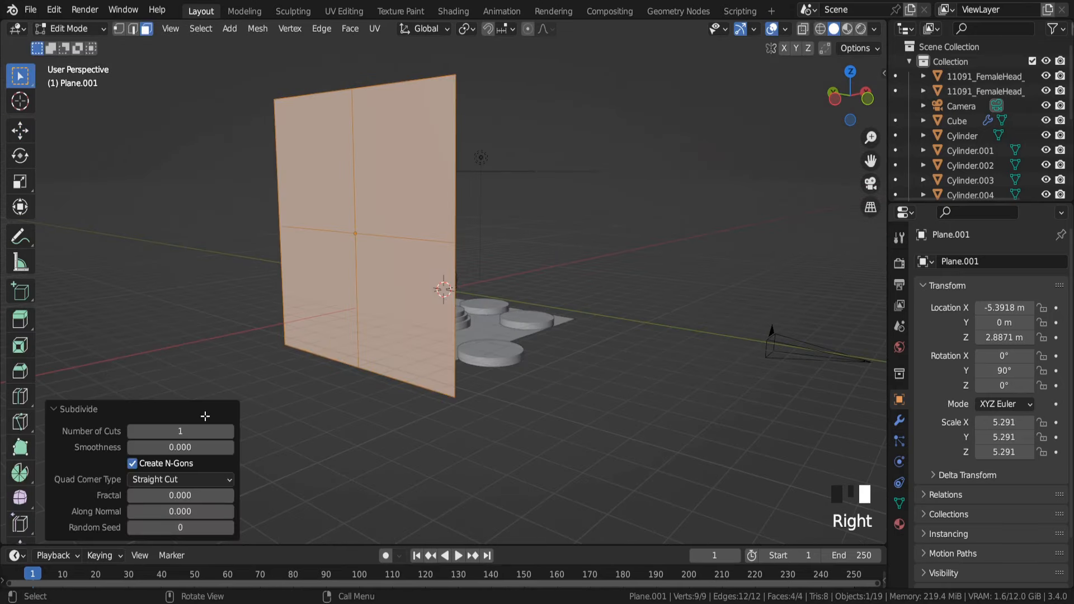
{"action": "left_click_drag", "start_coordinate": [180, 432], "coordinate": [230, 433]}
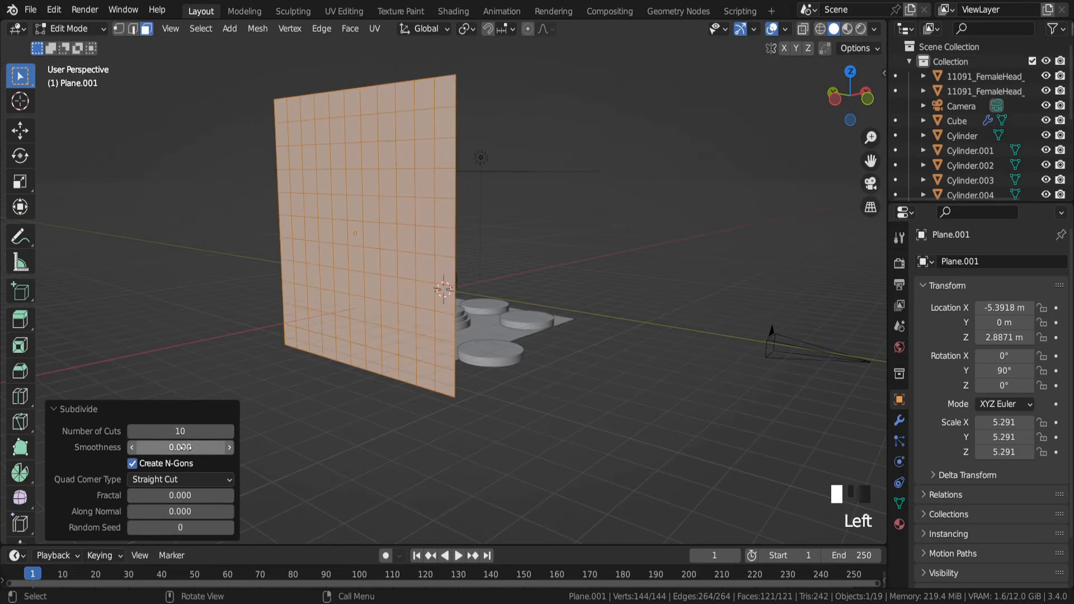
{"action": "key", "text": "Tab"}
Step: Add a Wireframe modifier to the subdivided side plane to turn it into an open grid
{"action": "left_click", "coordinate": [898, 421]}
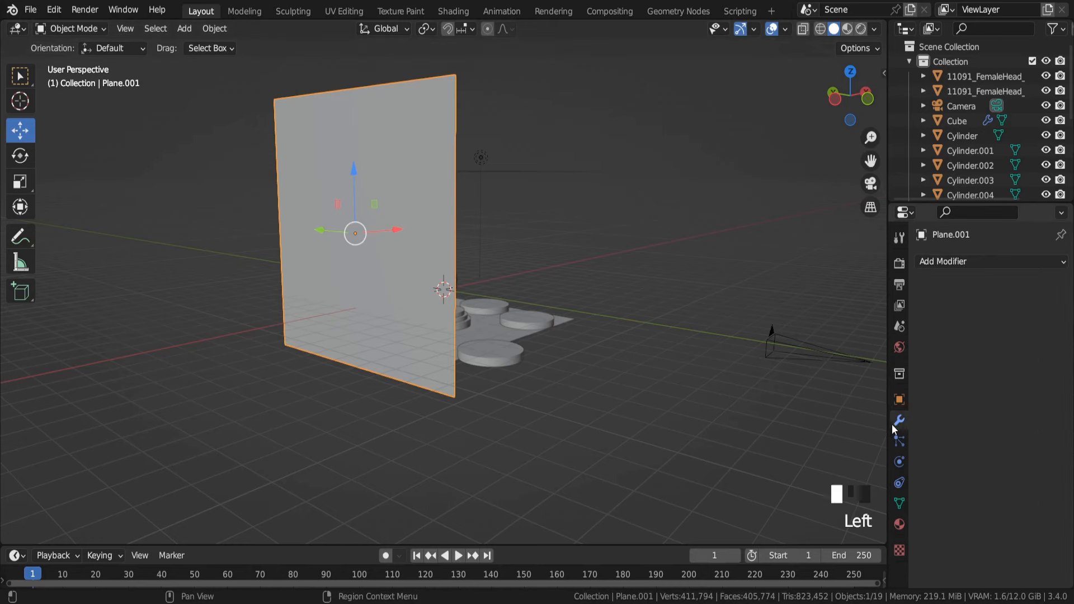
{"action": "left_click", "coordinate": [945, 262]}
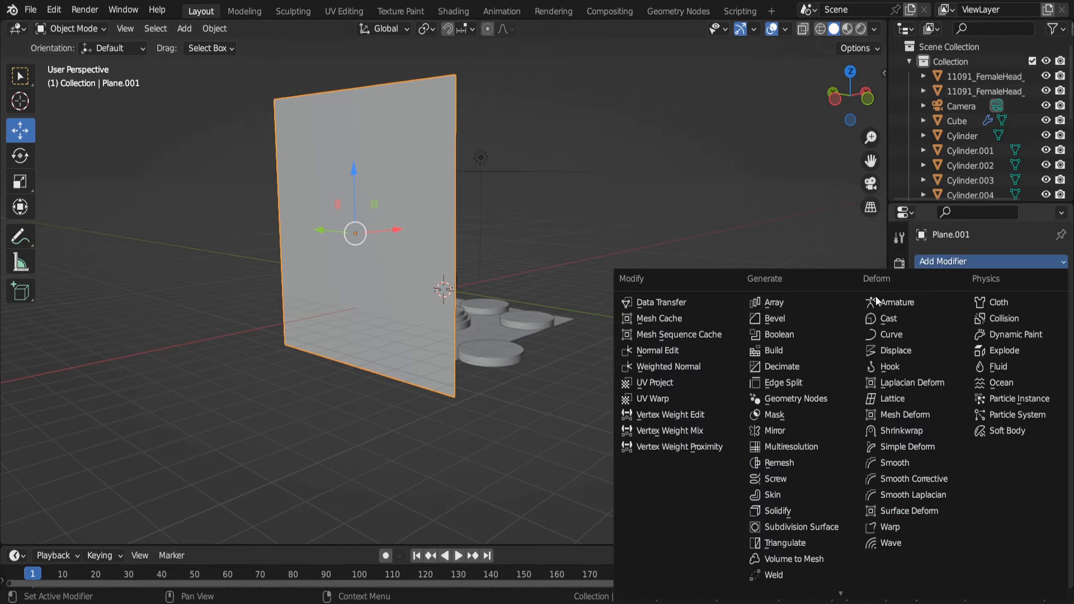
{"action": "scroll", "coordinate": [776, 577], "scroll_direction": "down", "scroll_amount": 1}
{"action": "left_click", "coordinate": [783, 584]}
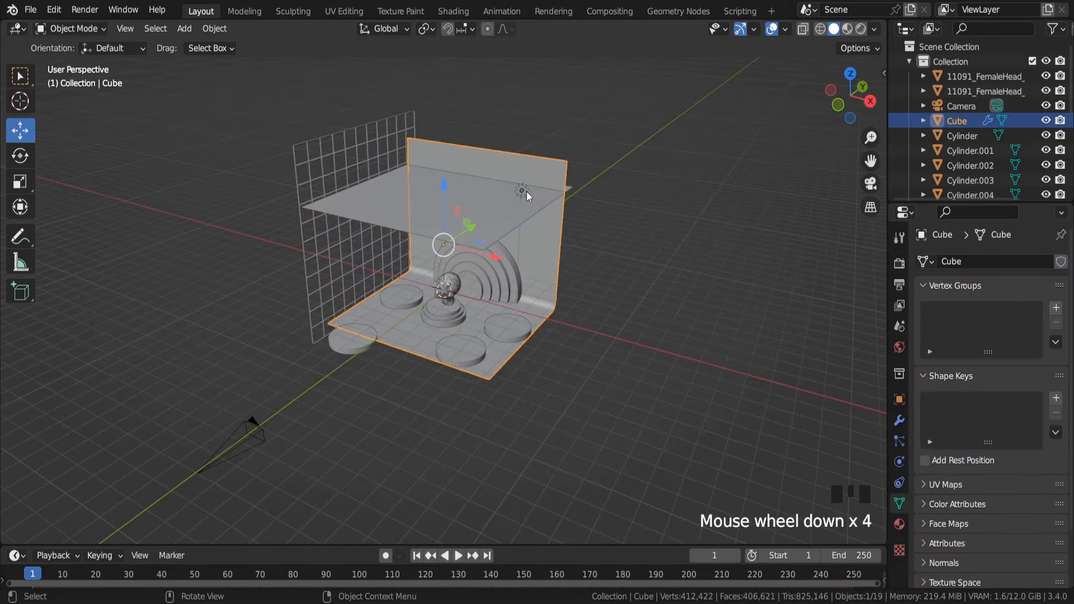
Step: Delete the existing light above the set and add an area light
{"action": "left_click", "coordinate": [524, 191]}
{"action": "key", "text": "Delete"}
{"action": "key", "text": "KP_1"}
{"action": "key", "text": "shift+a"}
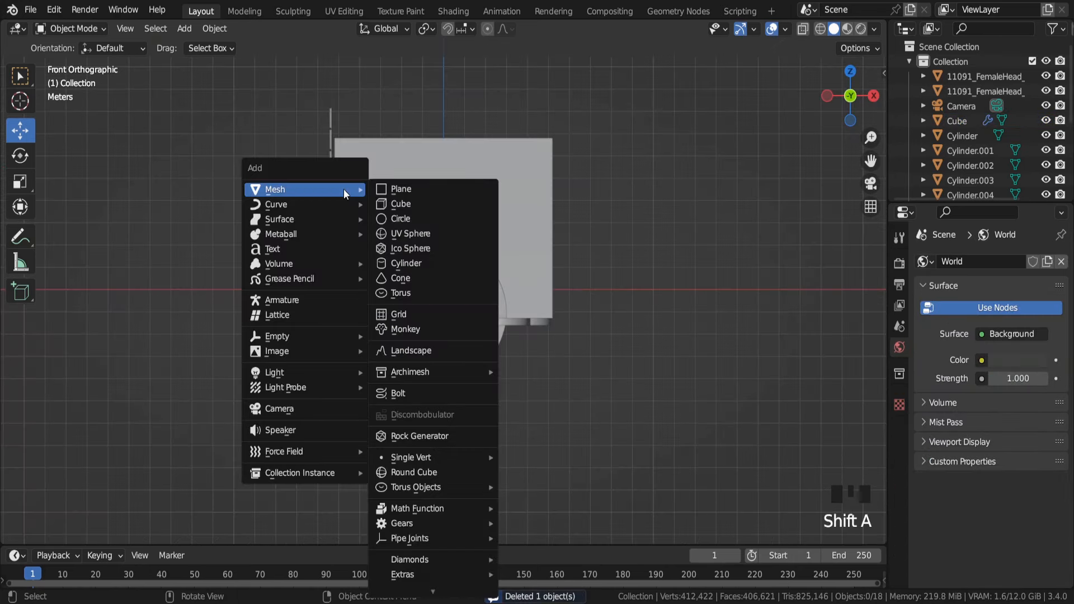
{"action": "left_click", "coordinate": [403, 417]}
Step: Rotate the area light toward the head and move it up and out beyond the wire grid on the negative X side
{"action": "scroll", "coordinate": [548, 414], "scroll_direction": "up", "scroll_amount": 5}
{"action": "key", "text": "r"}
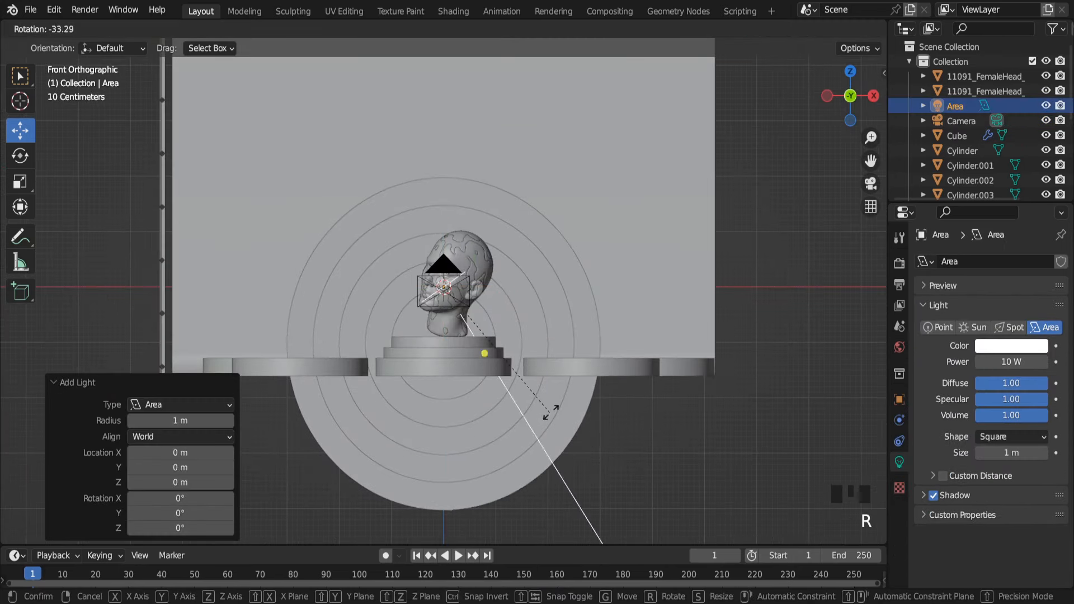
{"action": "left_click", "coordinate": [623, 292]}
{"action": "left_click_drag", "start_coordinate": [444, 231], "coordinate": [436, 70]}
{"action": "scroll", "coordinate": [434, 104], "scroll_direction": "down", "scroll_amount": 3}
{"action": "left_click_drag", "start_coordinate": [498, 193], "coordinate": [192, 147]}
Step: Set the area light's power to 250 W
{"action": "middle_click_drag", "start_coordinate": [192, 147], "coordinate": [431, 190]}
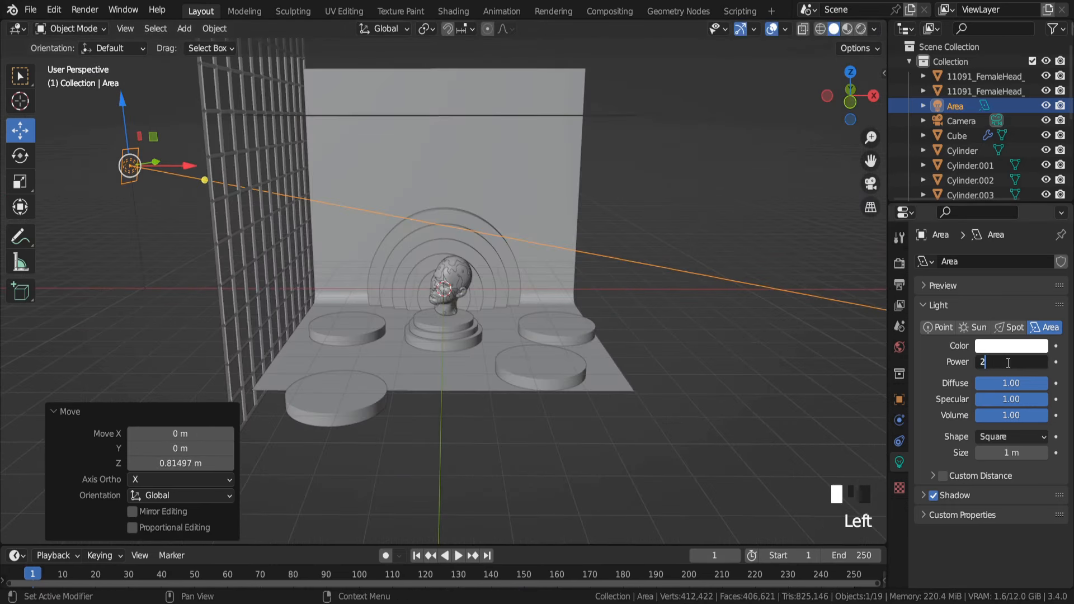
{"action": "key", "text": "KP_0"}
{"action": "scroll", "coordinate": [823, 253], "scroll_direction": "down", "scroll_amount": 3}
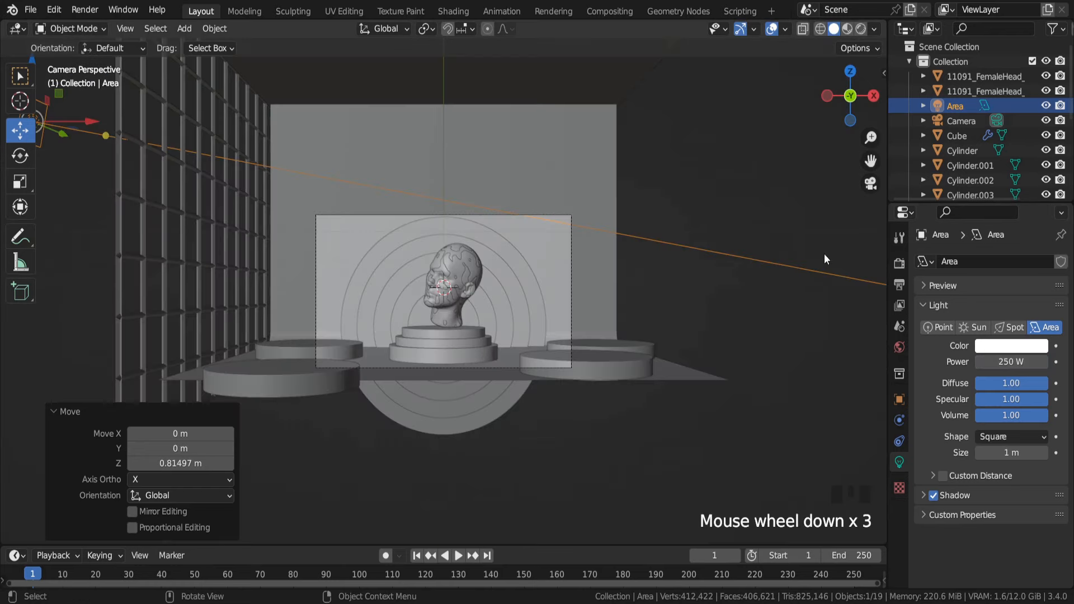
Step: Set the render engine to Cycles with GPU Compute and the viewport and render max samples to 128
{"action": "left_click", "coordinate": [899, 263]}
{"action": "left_click_drag", "start_coordinate": [984, 256], "coordinate": [1007, 334]}
{"action": "left_click", "coordinate": [1021, 381]}
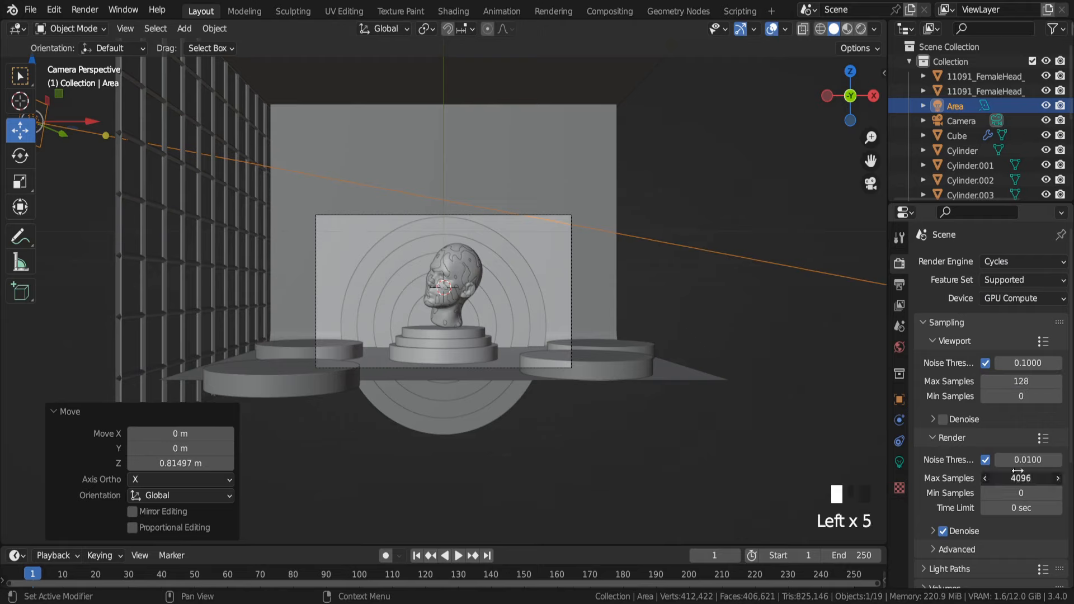
{"action": "scroll", "coordinate": [1018, 465], "scroll_direction": "down", "scroll_amount": 13}
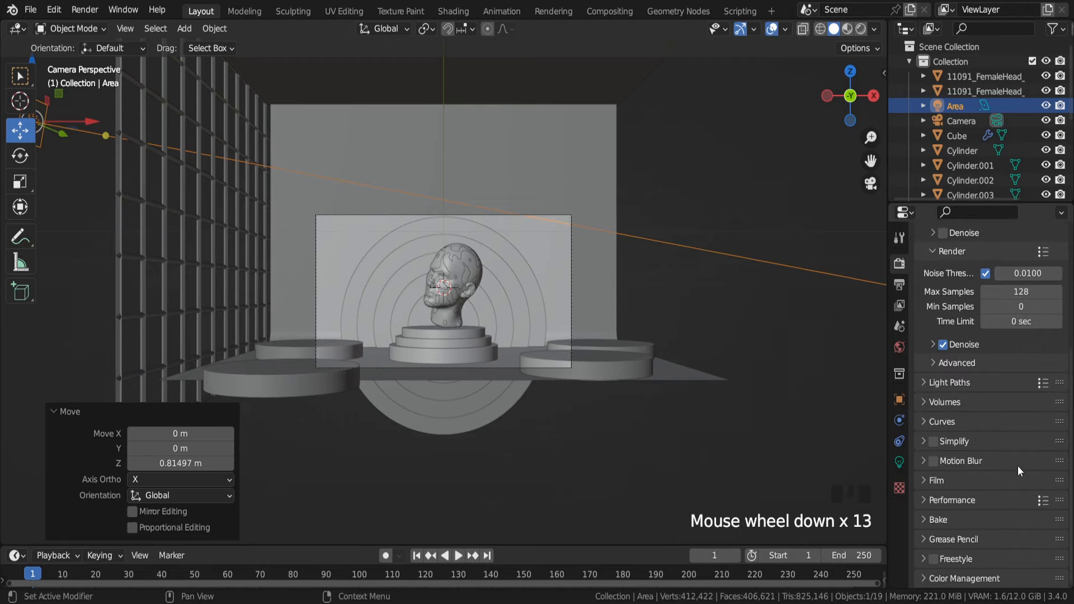
Step: Choose a different Look for the Filmic view transform in Color Management
{"action": "scroll", "coordinate": [1001, 537], "scroll_direction": "down", "scroll_amount": 6}
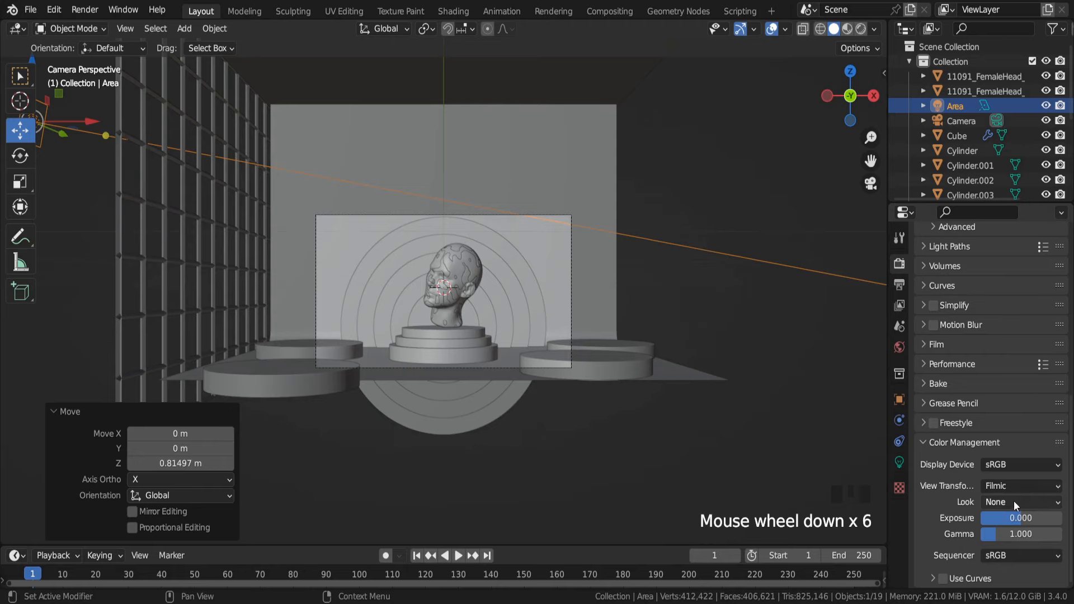
{"action": "left_click", "coordinate": [1013, 501]}
{"action": "left_click", "coordinate": [1018, 470]}
Step: Set the world background color to black
{"action": "left_click", "coordinate": [899, 347]}
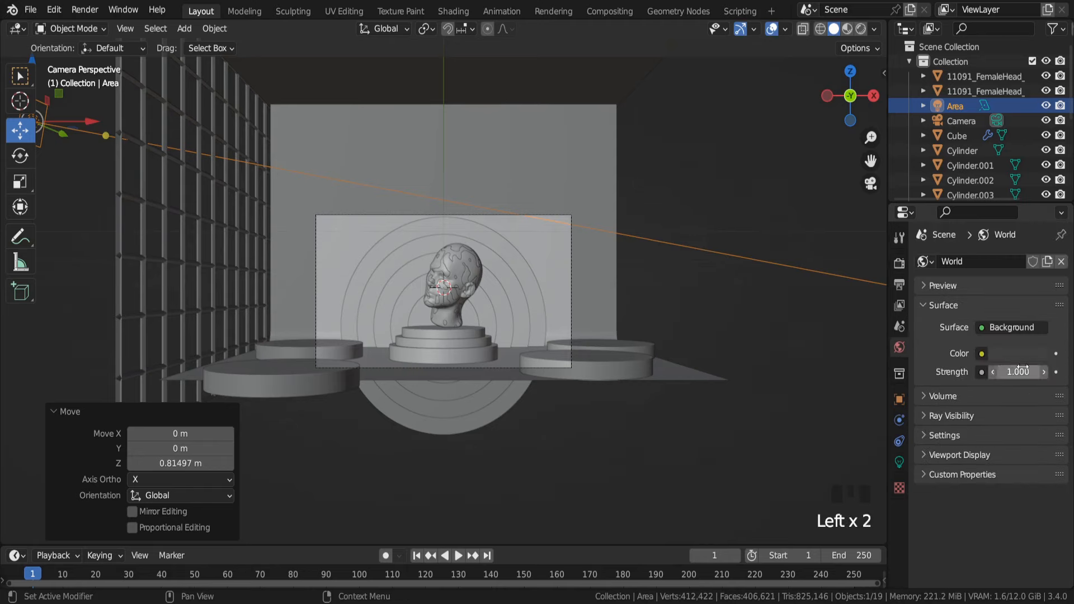
{"action": "left_click", "coordinate": [1015, 354]}
{"action": "left_click_drag", "start_coordinate": [1035, 220], "coordinate": [1035, 249]}
Step: Preview the scene in rendered shading, limited to a render region around the camera frame, with overlays and gizmos hidden
{"action": "scroll", "coordinate": [878, 56], "scroll_direction": "up", "scroll_amount": 4}
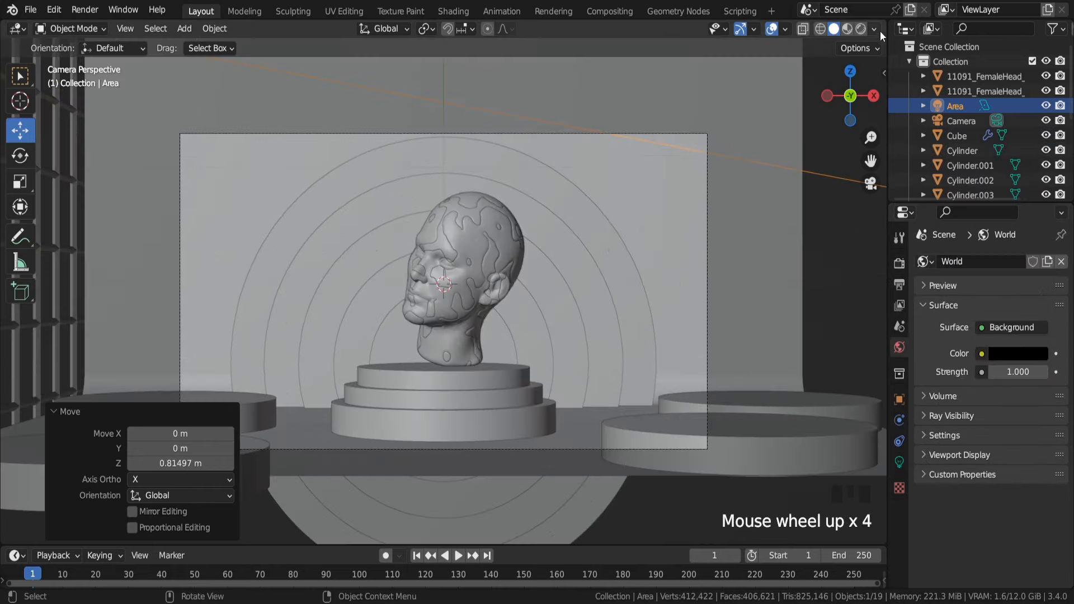
{"action": "left_click", "coordinate": [862, 28]}
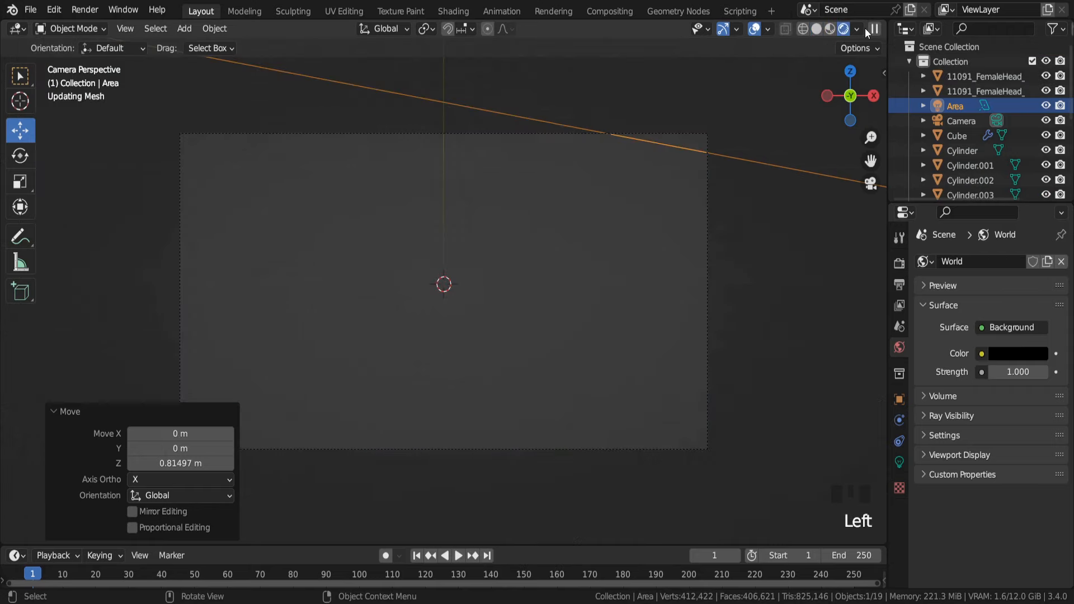
{"action": "scroll", "coordinate": [284, 230], "scroll_direction": "down", "scroll_amount": 3}
{"action": "key", "text": "ctrl+b"}
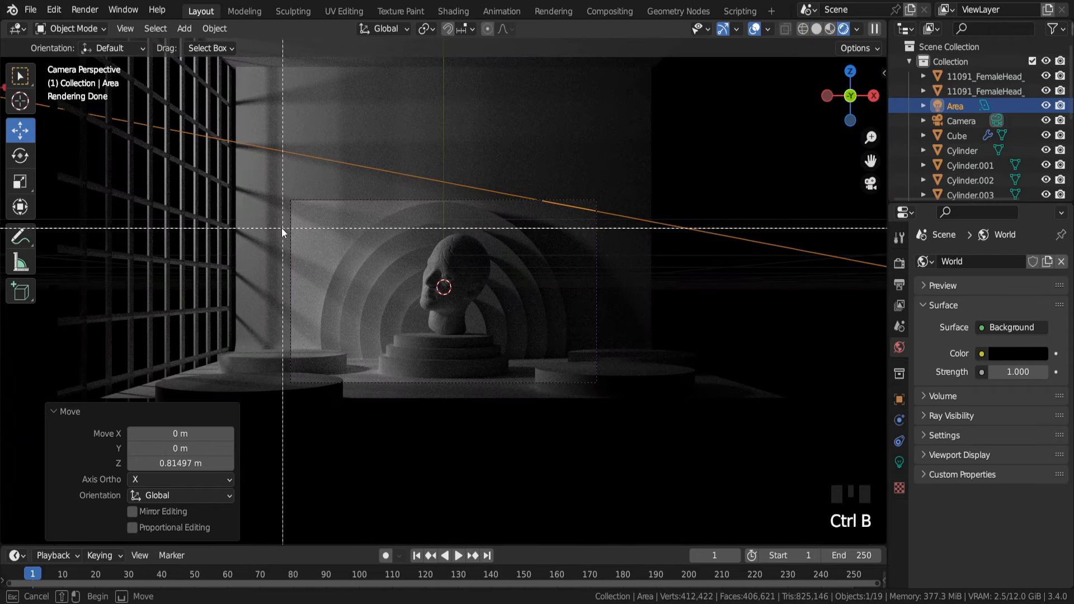
{"action": "left_click_drag", "start_coordinate": [271, 177], "coordinate": [663, 452]}
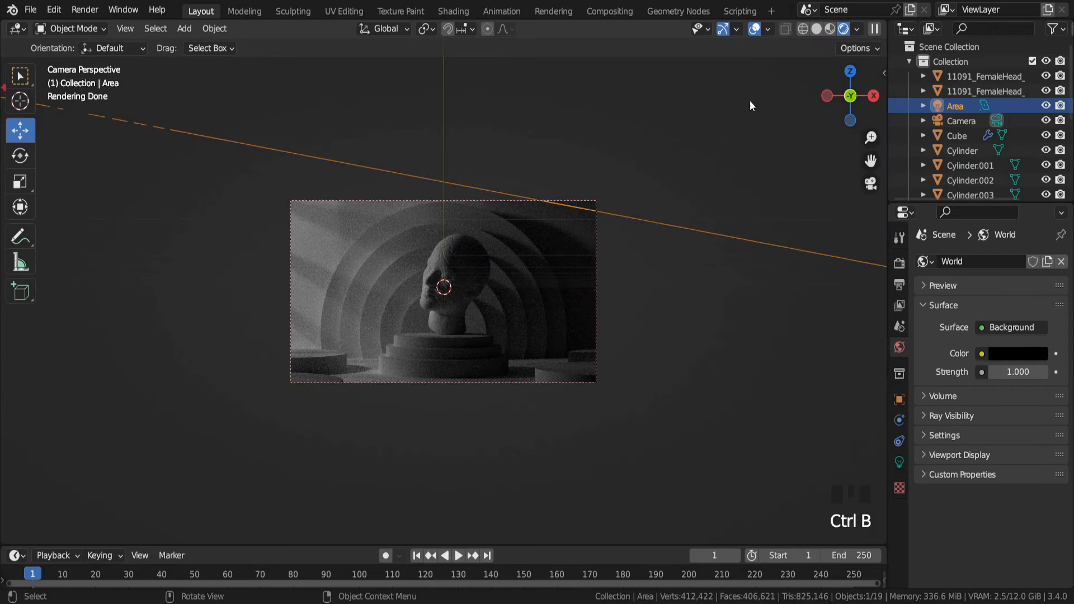
{"action": "left_click", "coordinate": [756, 29]}
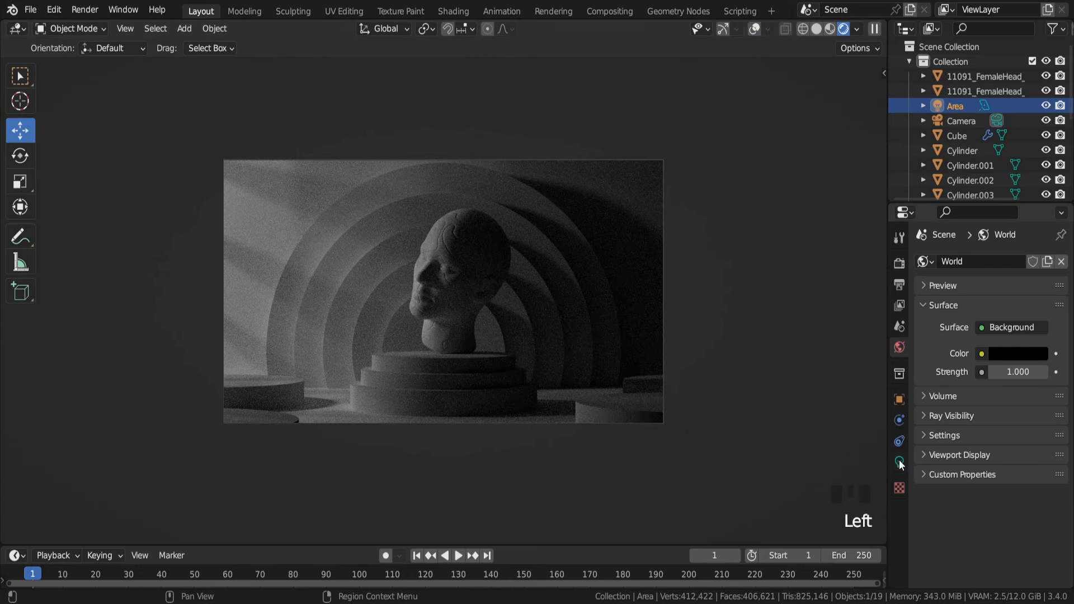
Step: Set the area light's size to 0.3 m to sharpen the grid's shadows
{"action": "left_click", "coordinate": [898, 461]}
{"action": "scroll", "coordinate": [989, 391], "scroll_direction": "down", "scroll_amount": 4}
{"action": "left_click_drag", "start_coordinate": [1015, 386], "coordinate": [996, 386]}
{"action": "key", "text": "Return"}
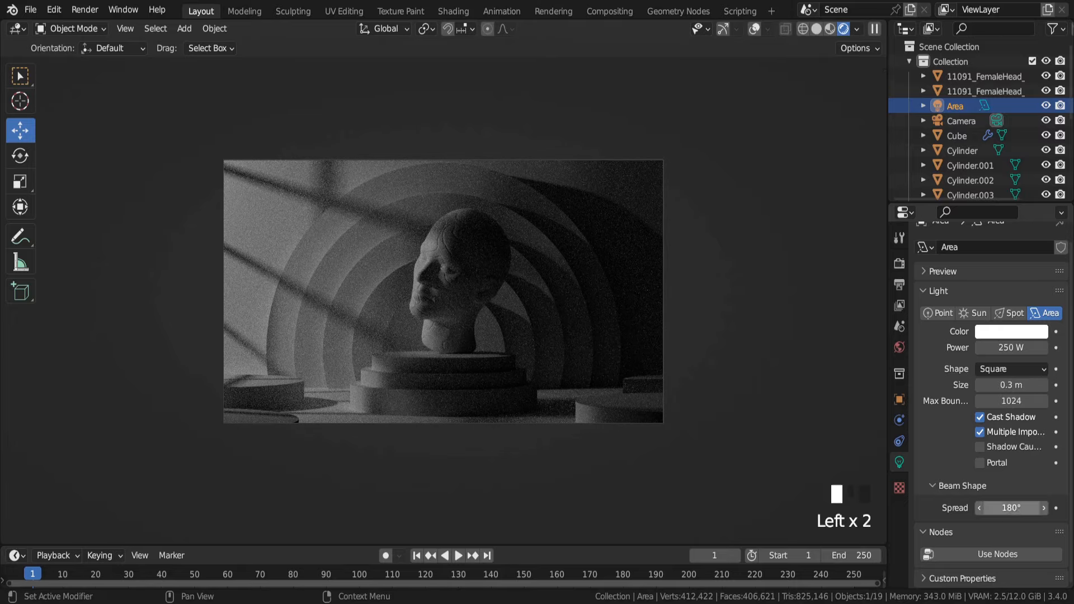
Step: Set the area light's beam spread to 110°
{"action": "left_click", "coordinate": [1012, 508]}
{"action": "type", "text": "110"}
{"action": "key", "text": "Return"}
Step: In front view, move the area light slightly away from the scene along X and raise it about 1 m
{"action": "key", "text": "KP_1"}
{"action": "key", "text": "KP_1"}
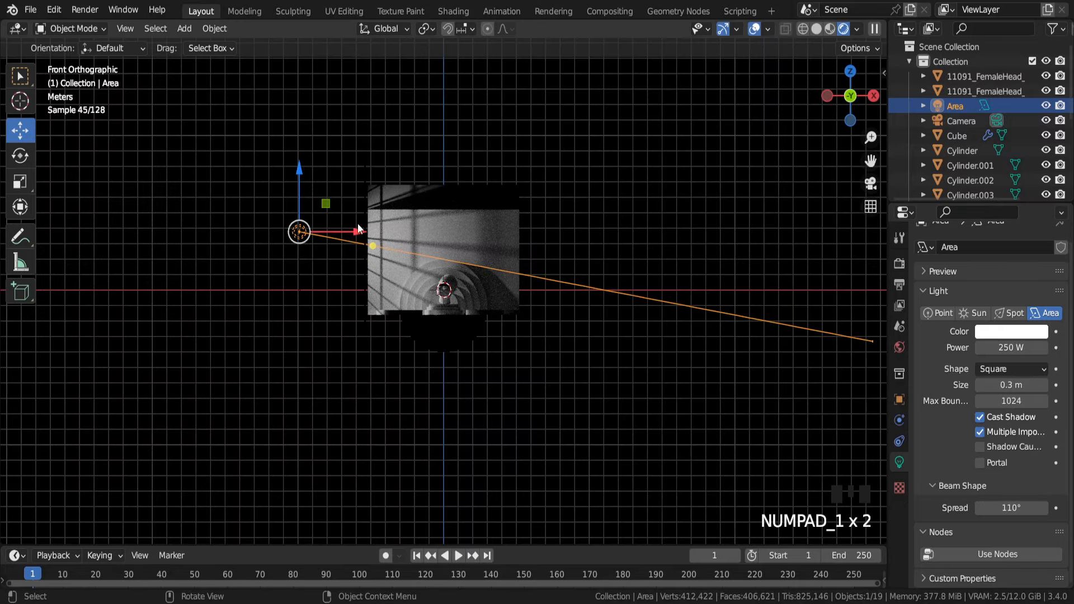
{"action": "left_click_drag", "start_coordinate": [358, 229], "coordinate": [340, 230]}
{"action": "left_click_drag", "start_coordinate": [286, 167], "coordinate": [307, 151]}
{"action": "key", "text": "KP_0"}
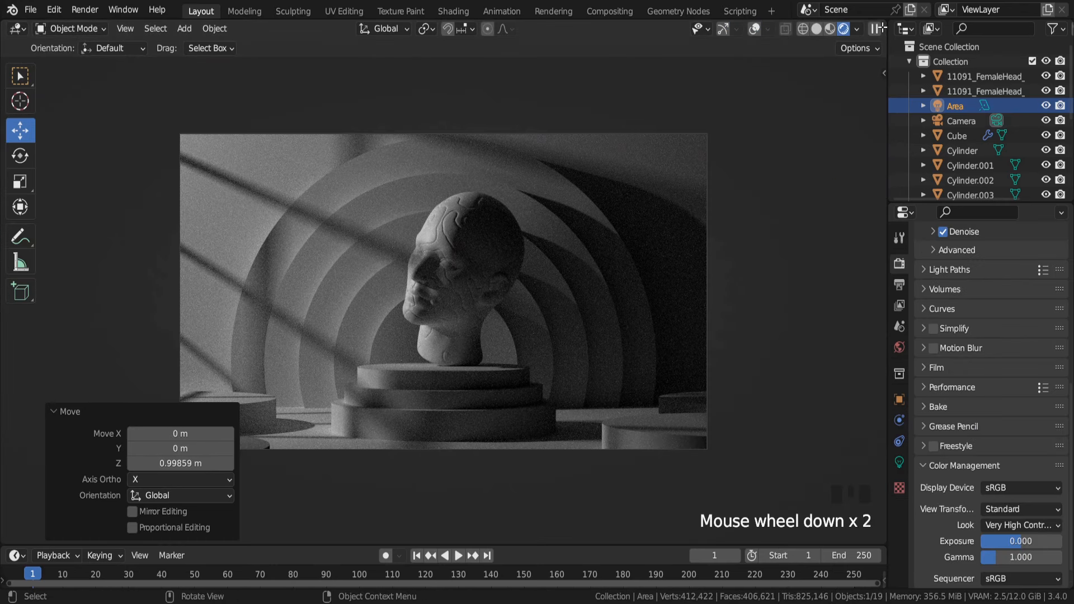
Step: Split the 3D viewport and turn the new area into a Shader Editor
{"action": "left_click_drag", "start_coordinate": [880, 28], "coordinate": [364, 84]}
{"action": "left_click", "coordinate": [381, 28]}
{"action": "left_click", "coordinate": [406, 166]}
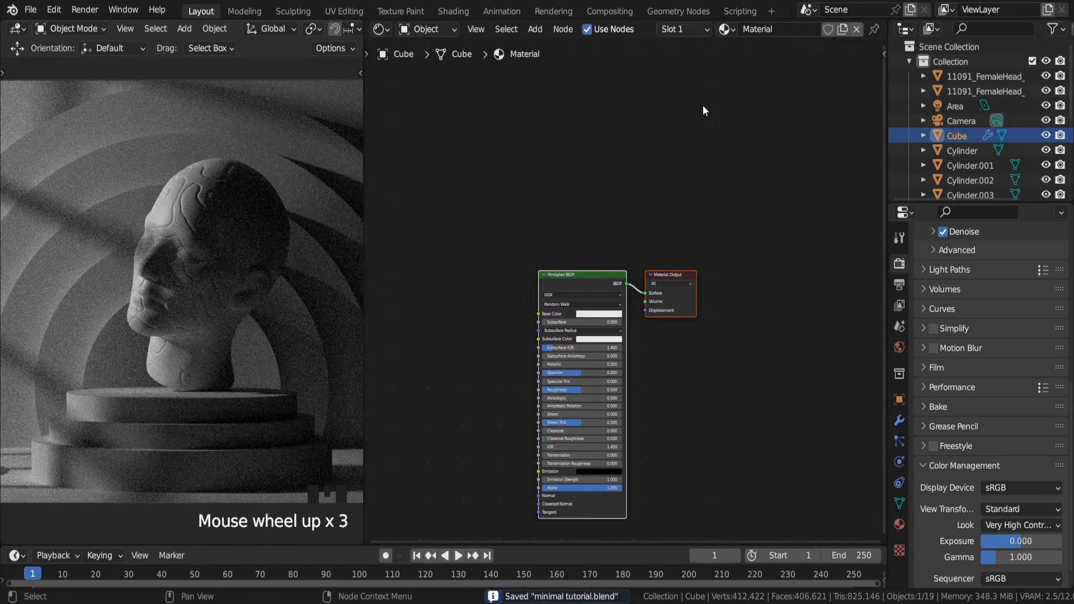
Step: Give the first head object its own single-user copy of the material it shares with the second head object
{"action": "left_click", "coordinate": [985, 75]}
{"action": "scroll", "coordinate": [591, 236], "scroll_direction": "up", "scroll_amount": 6}
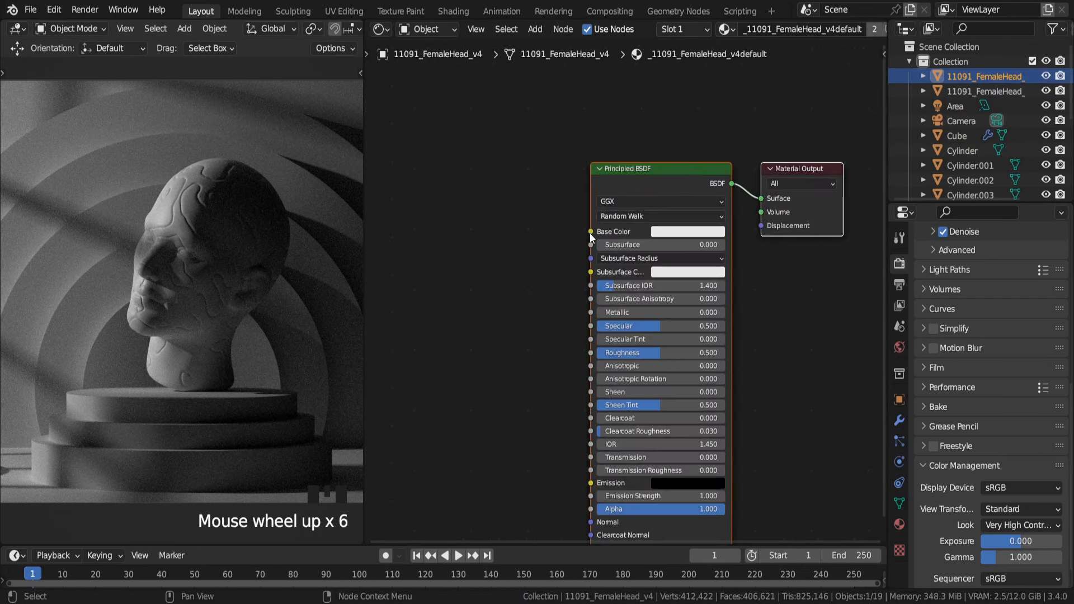
{"action": "scroll", "coordinate": [803, 34], "scroll_direction": "down", "scroll_amount": 4}
{"action": "left_click", "coordinate": [815, 30]}
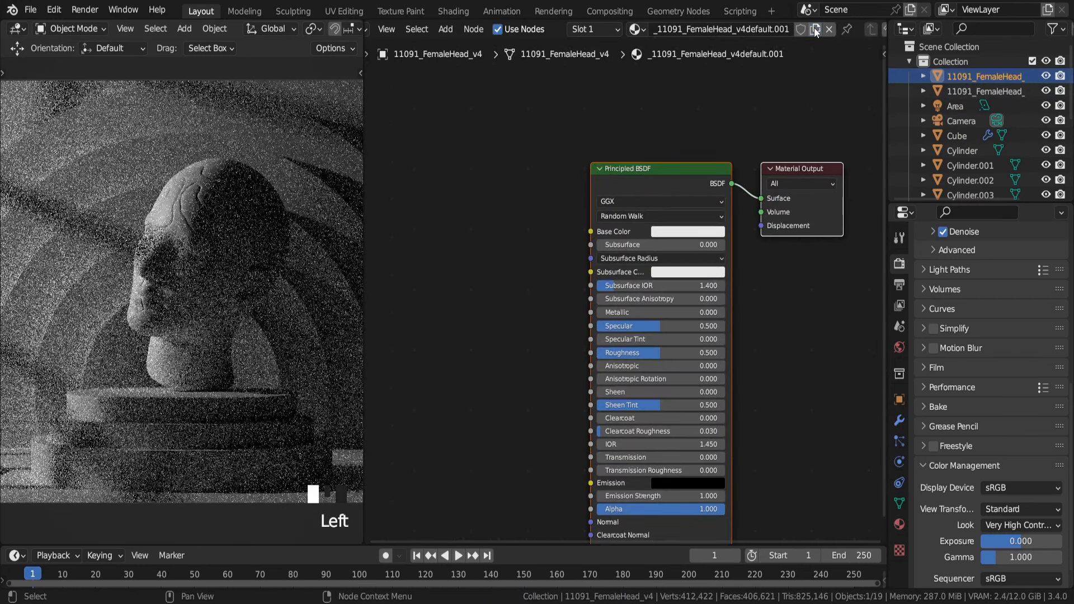
{"action": "left_click", "coordinate": [1007, 90]}
{"action": "left_click", "coordinate": [978, 75]}
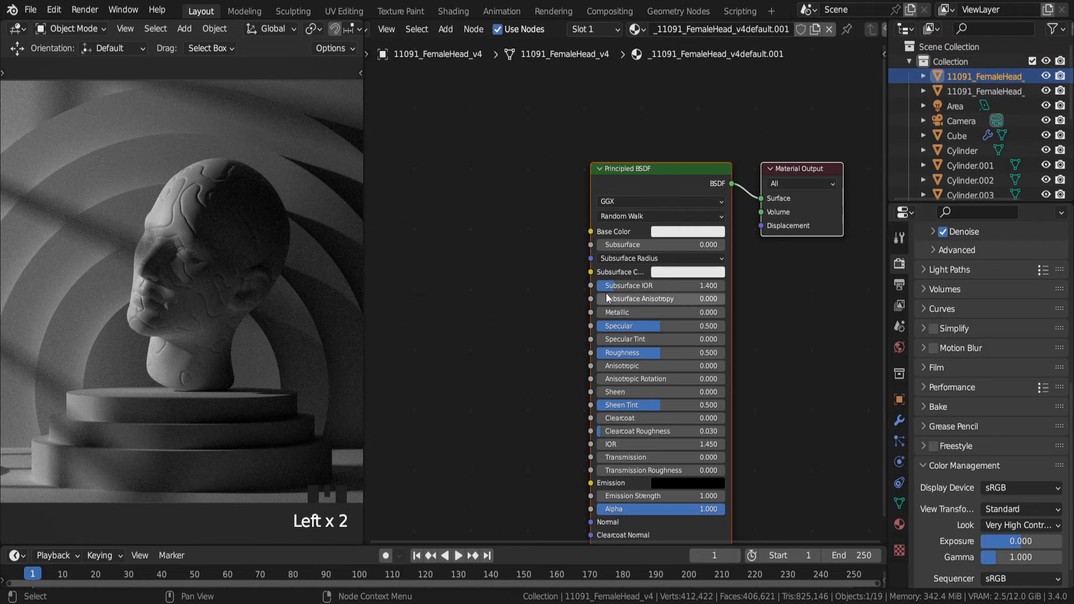
Step: Set the first head material's Specular to 1.0 and Roughness to 0.35
{"action": "middle_click_drag", "start_coordinate": [610, 294], "coordinate": [633, 196]}
{"action": "scroll", "coordinate": [633, 196], "scroll_direction": "up", "scroll_amount": 4}
{"action": "left_click_drag", "start_coordinate": [660, 239], "coordinate": [791, 239]}
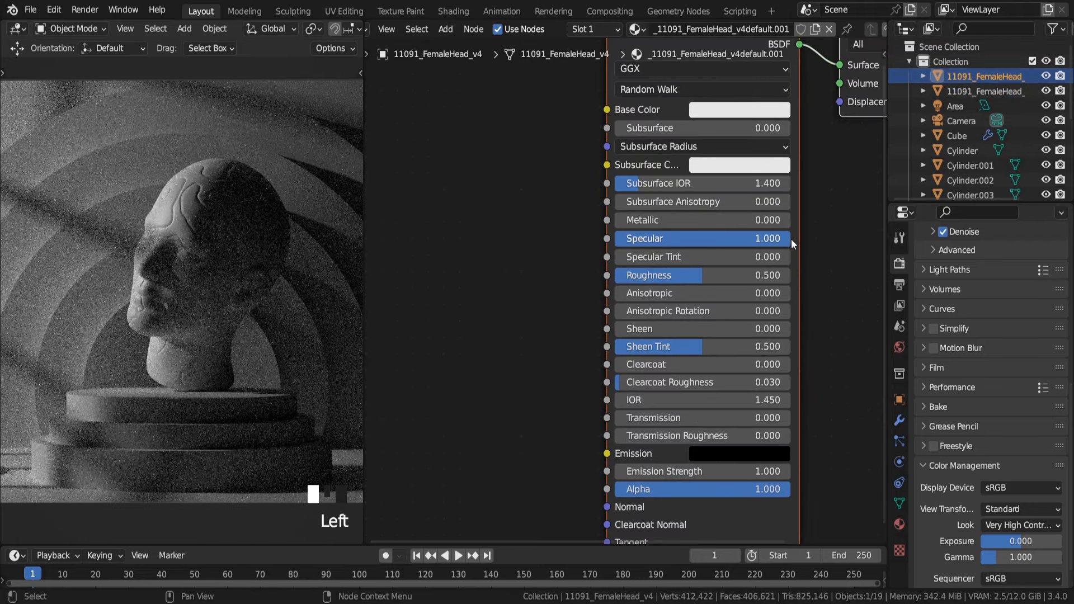
{"action": "left_click_drag", "start_coordinate": [700, 275], "coordinate": [683, 275]}
{"action": "left_click", "coordinate": [699, 275]}
{"action": "type", "text": "."}
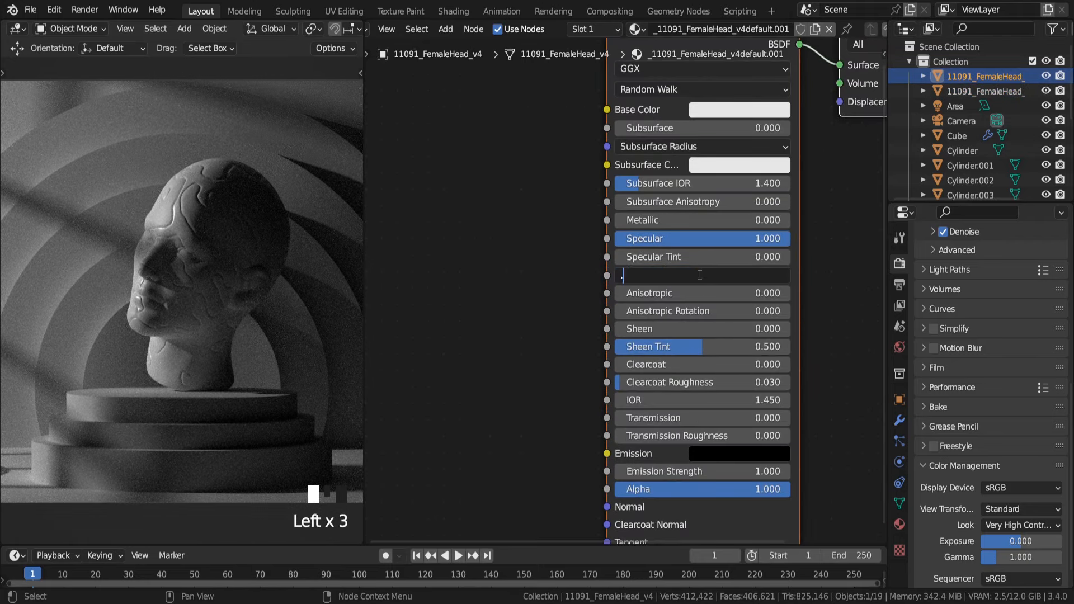
{"action": "type", "text": "35"}
{"action": "key", "text": "Return"}
{"action": "scroll", "coordinate": [268, 268], "scroll_direction": "up", "scroll_amount": 4}
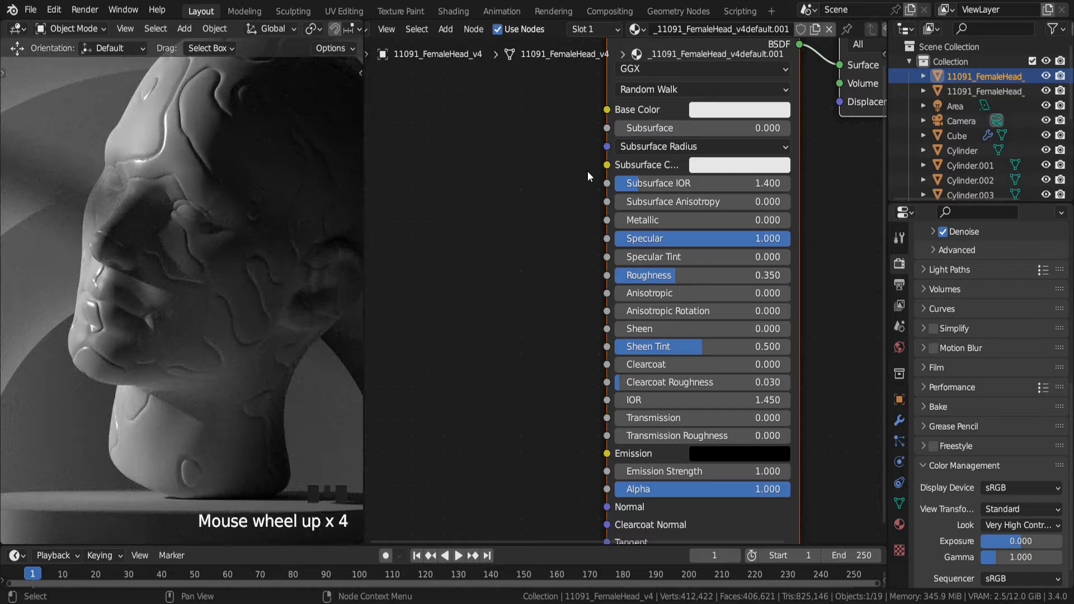
Step: Change the first head material's base color to saturated orange and save the file
{"action": "left_click", "coordinate": [737, 113]}
{"action": "mouse_move", "coordinate": [749, 188]}
{"action": "left_mouse_down"}
{"action": "mouse_move", "coordinate": [737, 213]}
{"action": "mouse_move", "coordinate": [792, 215]}
{"action": "mouse_move", "coordinate": [740, 211]}
{"action": "mouse_move", "coordinate": [767, 148]}
{"action": "mouse_move", "coordinate": [717, 179]}
{"action": "mouse_move", "coordinate": [737, 213]}
{"action": "left_mouse_up"}
{"action": "key", "text": "ctrl+s"}
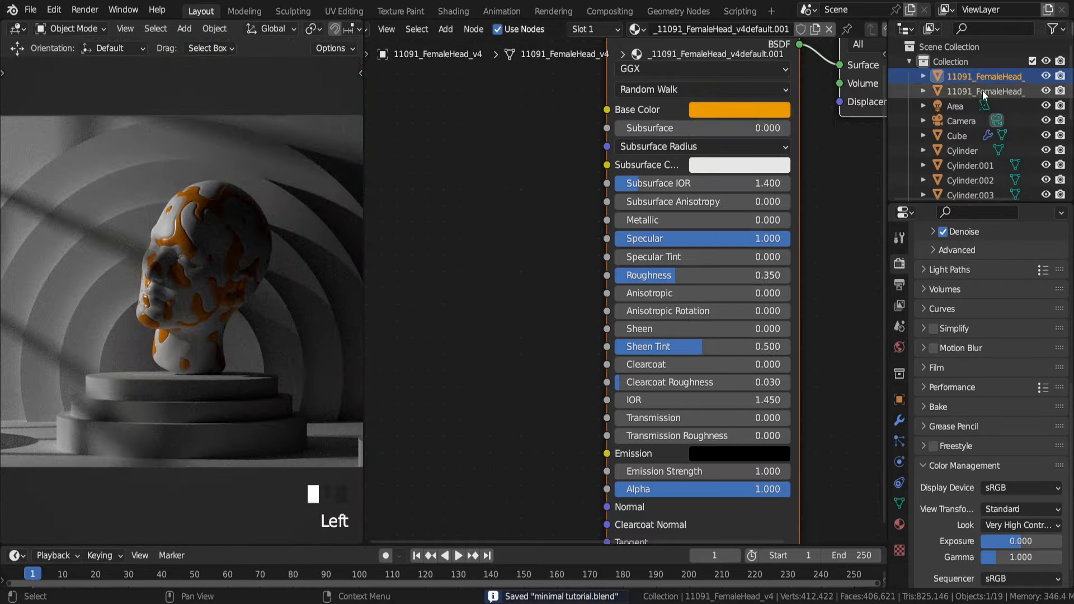
Step: Set the second head object's material to Specular 1.0 and Roughness 0.4
{"action": "left_click", "coordinate": [983, 93]}
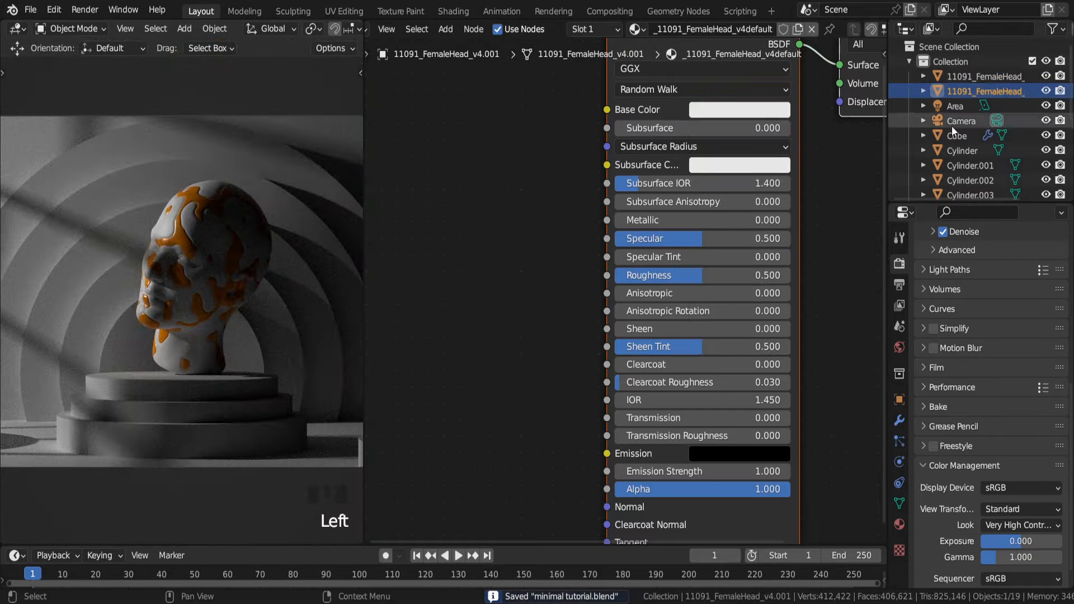
{"action": "left_click_drag", "start_coordinate": [701, 239], "coordinate": [789, 239]}
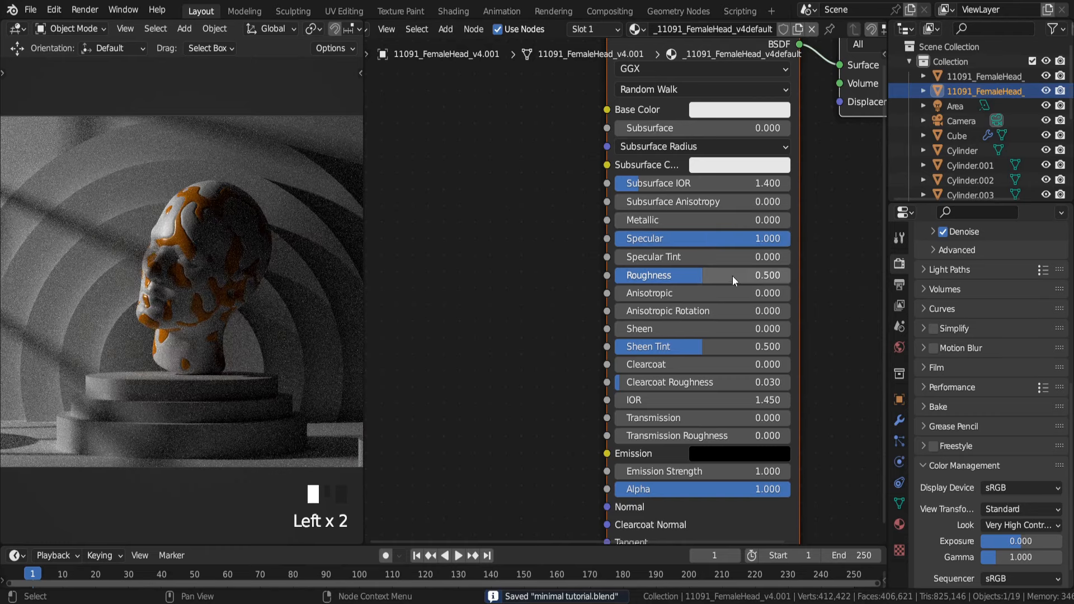
{"action": "type", "text": "4"}
{"action": "key", "text": "Return"}
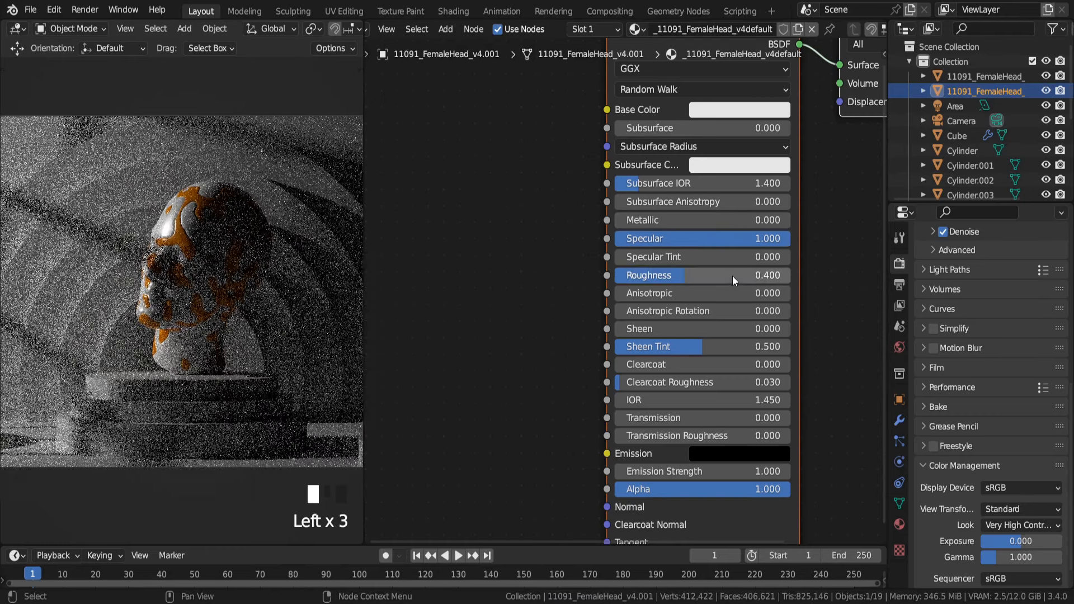
{"action": "scroll", "coordinate": [182, 275], "scroll_direction": "up", "scroll_amount": 4}
{"action": "key", "text": "KP_0"}
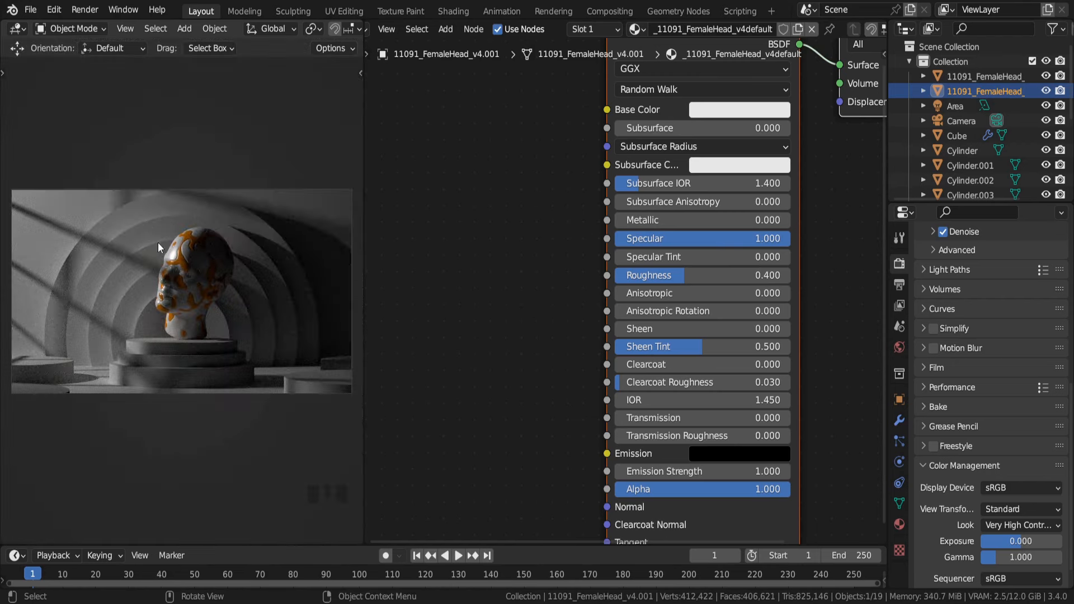
Step: Color the room cube's material orange with hue 0.087, saturation 1.0 and value 0.8
{"action": "left_click", "coordinate": [16, 181]}
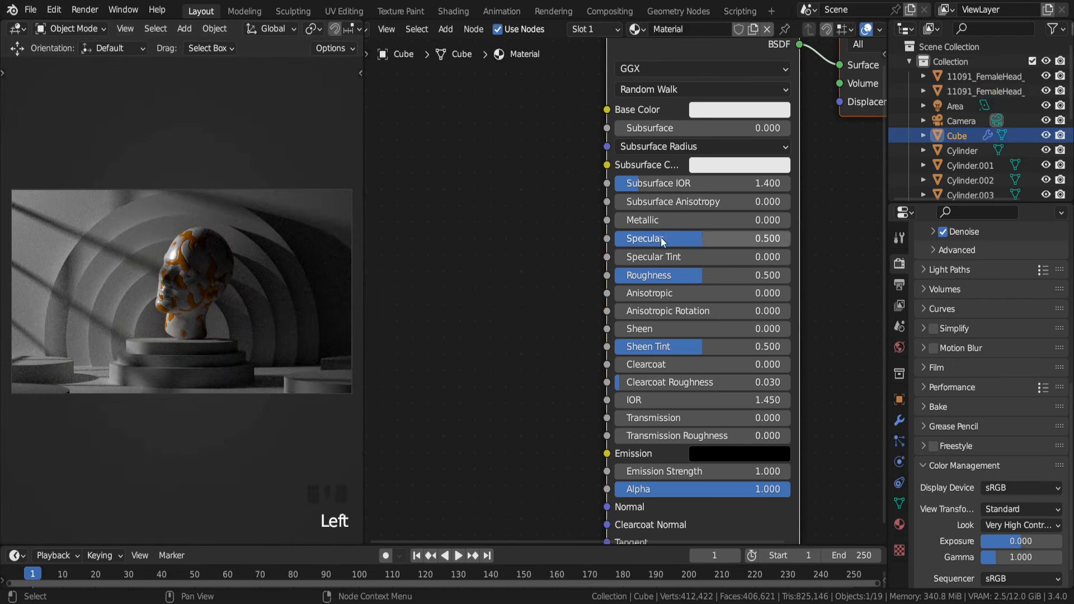
{"action": "left_click", "coordinate": [732, 111]}
{"action": "left_click_drag", "start_coordinate": [729, 232], "coordinate": [713, 230]}
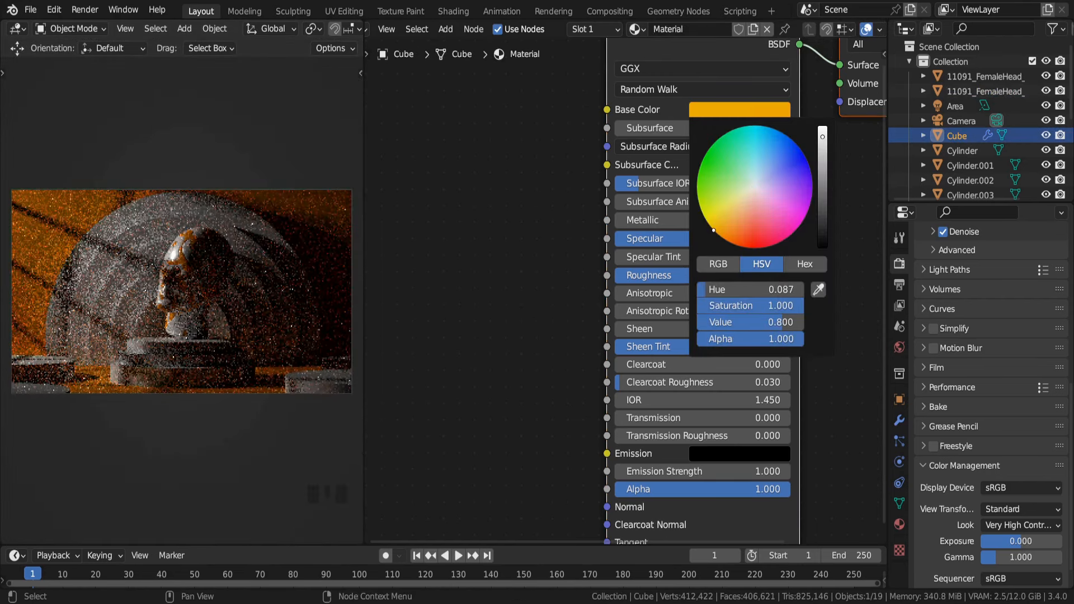
{"action": "scroll", "coordinate": [148, 241], "scroll_direction": "up", "scroll_amount": 6}
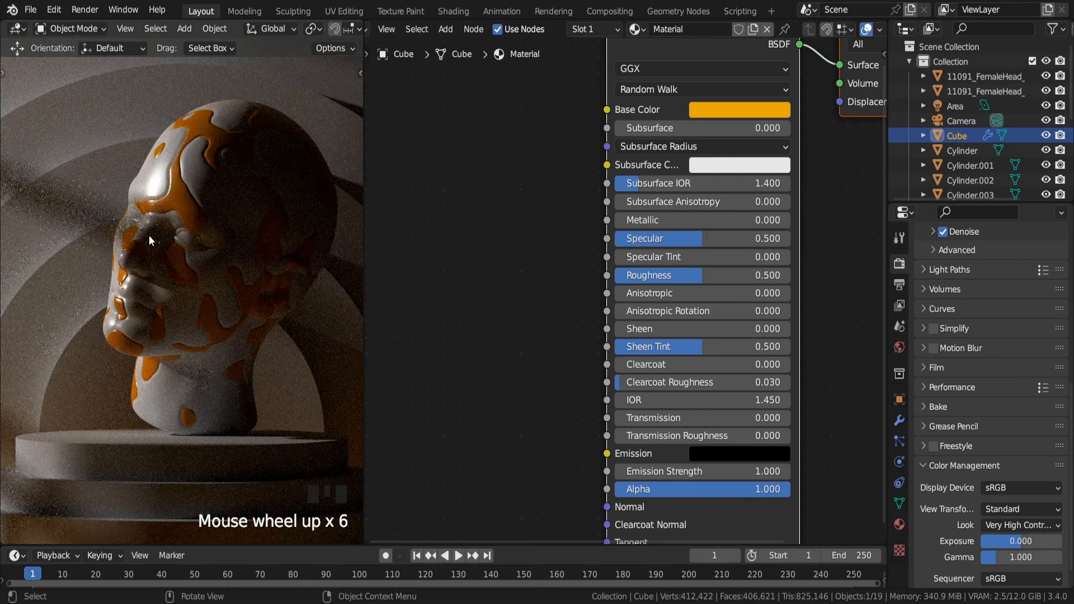
{"action": "scroll", "coordinate": [251, 230], "scroll_direction": "up", "scroll_amount": 3}
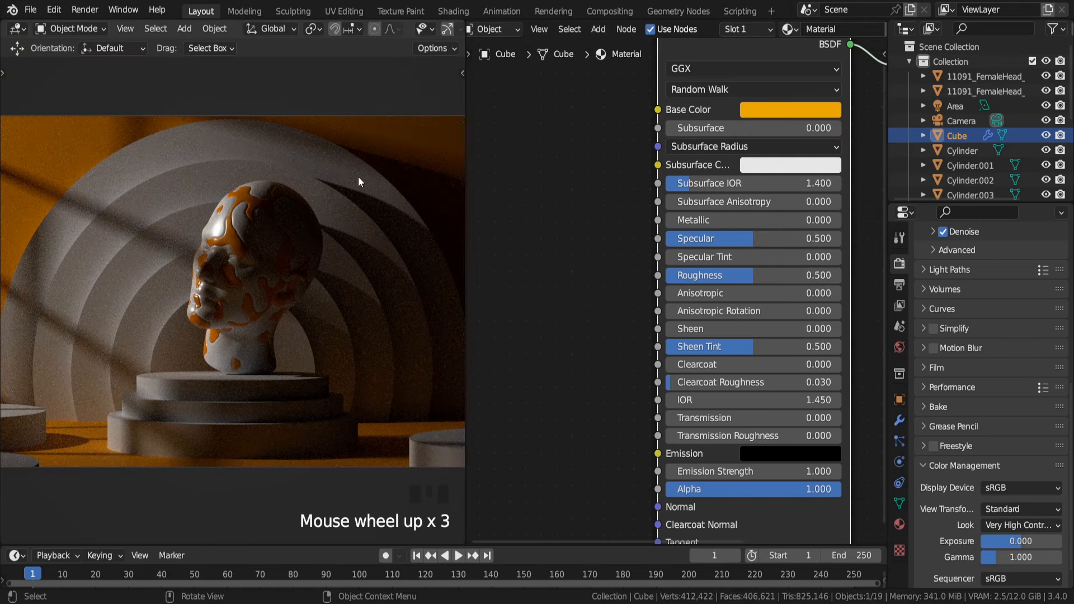
Step: Create a new material on the outermost backdrop disc with Specular 1.0 and Roughness 0.4, and save the file
{"action": "left_click", "coordinate": [341, 167]}
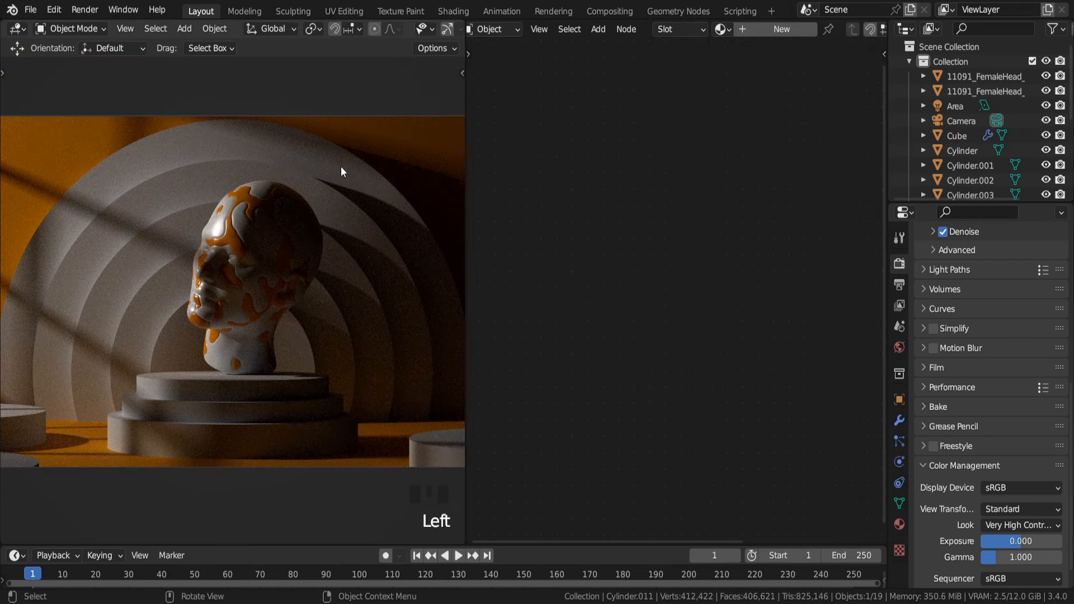
{"action": "left_click", "coordinate": [759, 30]}
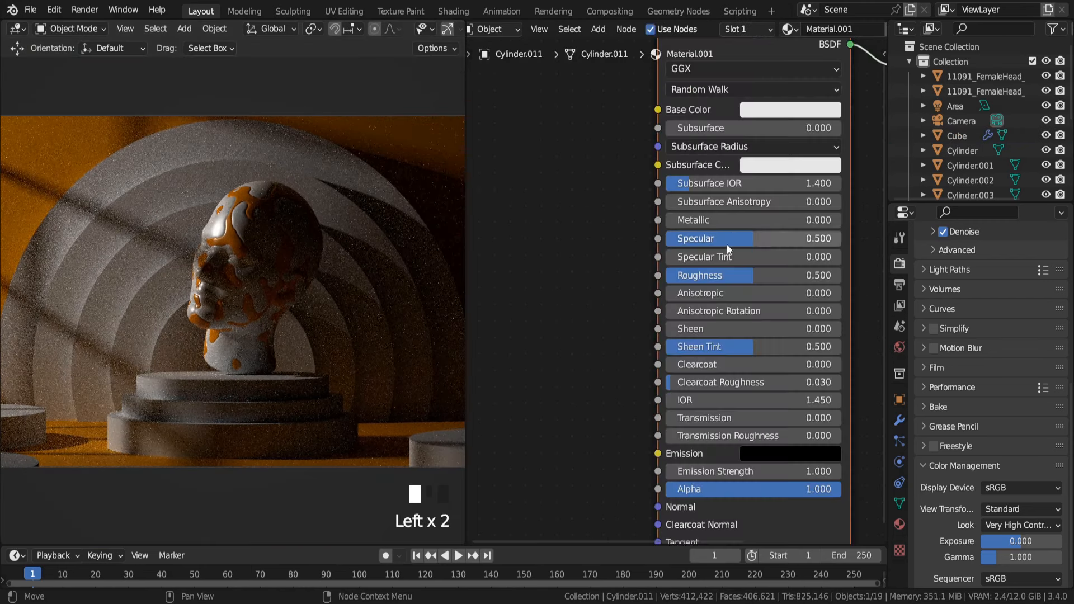
{"action": "middle_click_drag", "start_coordinate": [726, 244], "coordinate": [626, 240]}
{"action": "scroll", "coordinate": [616, 233], "scroll_direction": "up", "scroll_amount": 4}
{"action": "left_click_drag", "start_coordinate": [617, 233], "coordinate": [772, 230]}
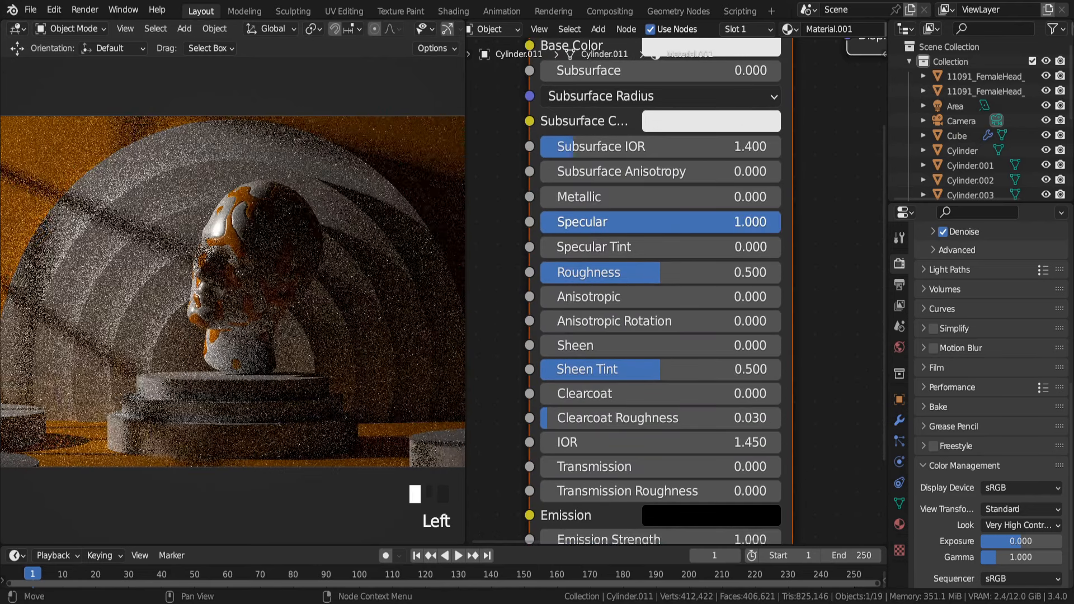
{"action": "double_click", "coordinate": [689, 275]}
{"action": "type", "text": "."}
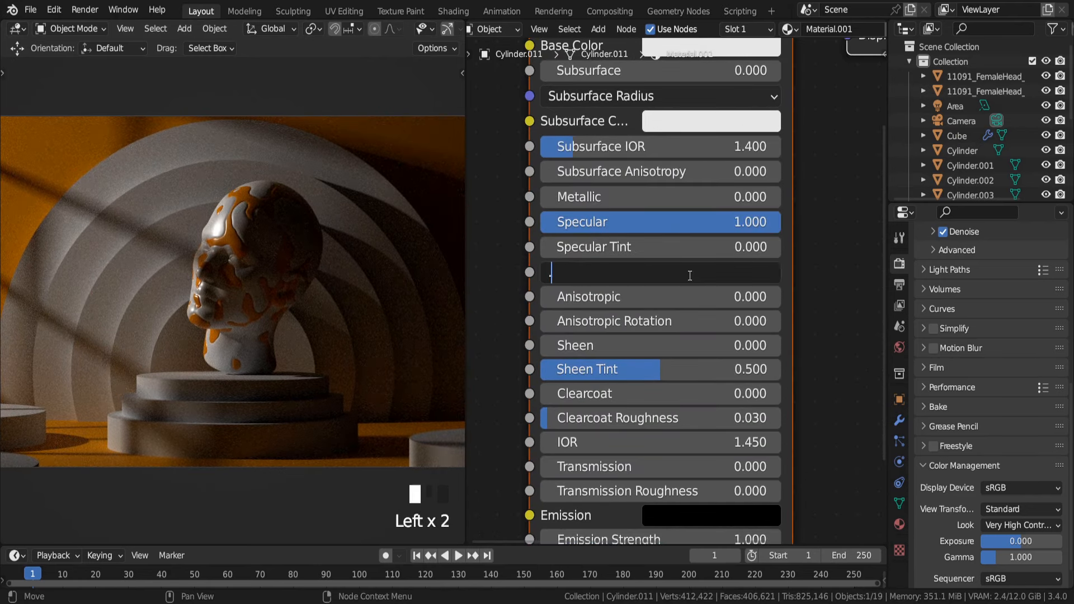
{"action": "type", "text": "4"}
{"action": "key", "text": "Return"}
{"action": "scroll", "coordinate": [216, 179], "scroll_direction": "down", "scroll_amount": 2}
{"action": "key", "text": "ctrl+s"}
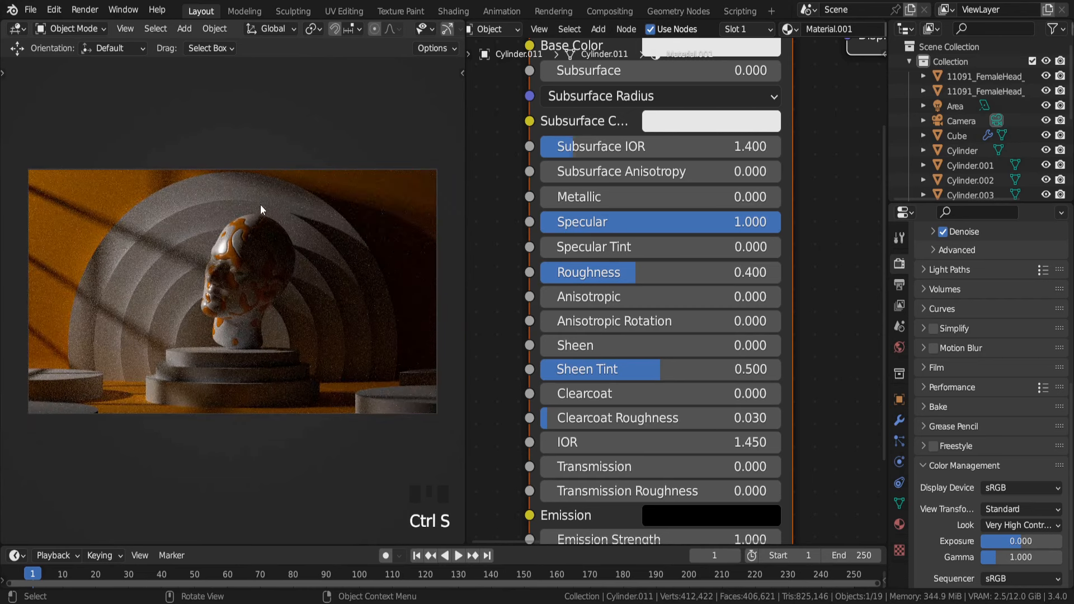
Step: Assign the existing white Material.001 to the remaining concentric backdrop discs, one after another
{"action": "left_click", "coordinate": [250, 200]}
{"action": "left_click", "coordinate": [726, 29]}
{"action": "left_click", "coordinate": [744, 65]}
{"action": "left_click", "coordinate": [315, 203]}
{"action": "left_click", "coordinate": [725, 29]}
{"action": "left_click", "coordinate": [744, 64]}
{"action": "left_click", "coordinate": [382, 233]}
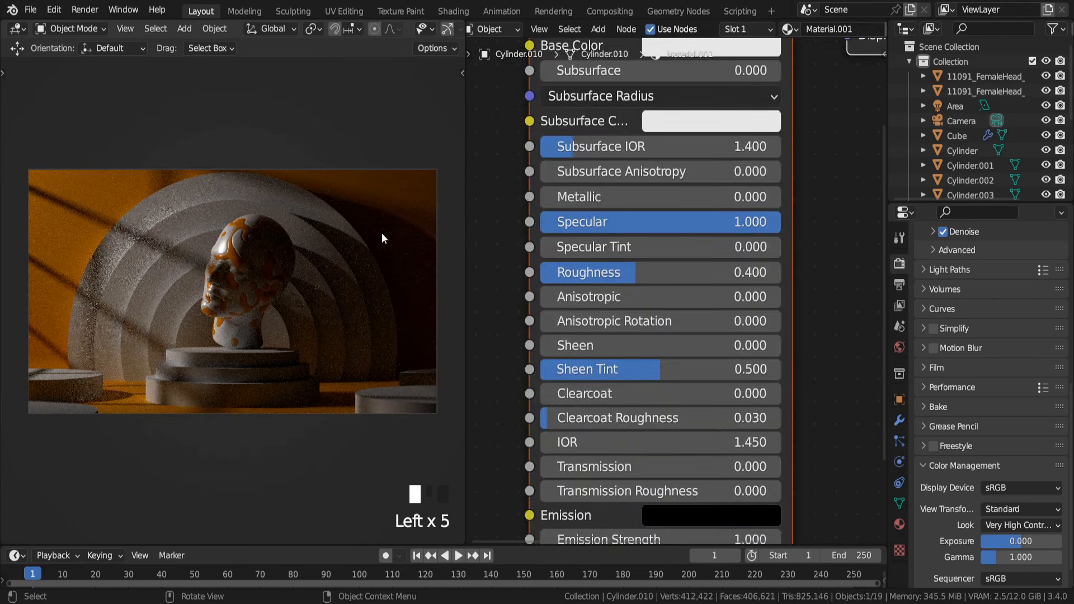
{"action": "left_click", "coordinate": [326, 289]}
{"action": "left_click", "coordinate": [722, 29]}
{"action": "left_click", "coordinate": [744, 65]}
{"action": "left_click", "coordinate": [303, 311]}
{"action": "left_click", "coordinate": [723, 29]}
{"action": "left_click", "coordinate": [744, 64]}
{"action": "left_click", "coordinate": [281, 325]}
Step: Assign Material.001 to the pedestal tiers and the surrounding low cylinders
{"action": "left_click", "coordinate": [272, 371]}
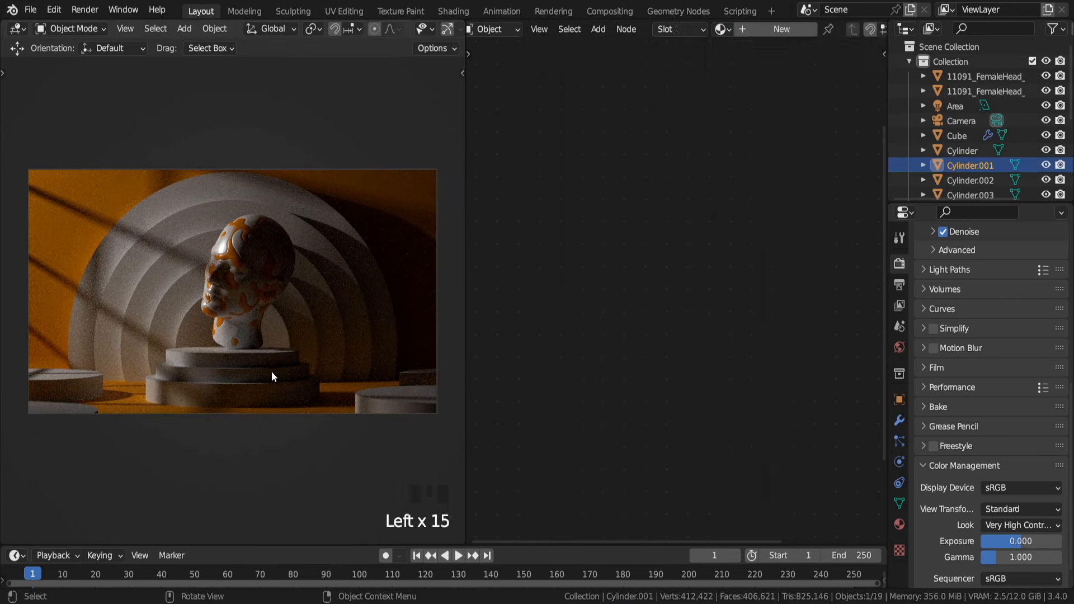
{"action": "left_click", "coordinate": [723, 29]}
{"action": "left_click", "coordinate": [750, 95]}
{"action": "left_click", "coordinate": [283, 390]}
{"action": "left_click", "coordinate": [725, 29]}
{"action": "left_click", "coordinate": [750, 95]}
{"action": "left_click", "coordinate": [728, 29]}
{"action": "left_click", "coordinate": [751, 95]}
{"action": "left_click", "coordinate": [726, 28]}
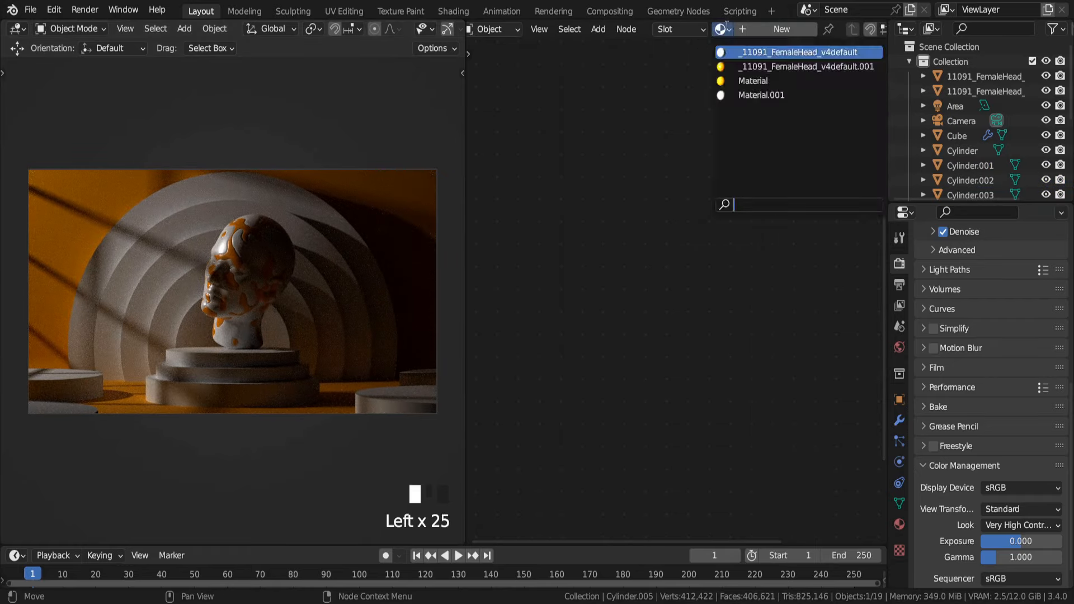
{"action": "left_click", "coordinate": [750, 95]}
{"action": "left_click", "coordinate": [727, 27]}
Step: Create a new material for the overhead plane and delete its Principled BSDF node
{"action": "left_click", "coordinate": [960, 187]}
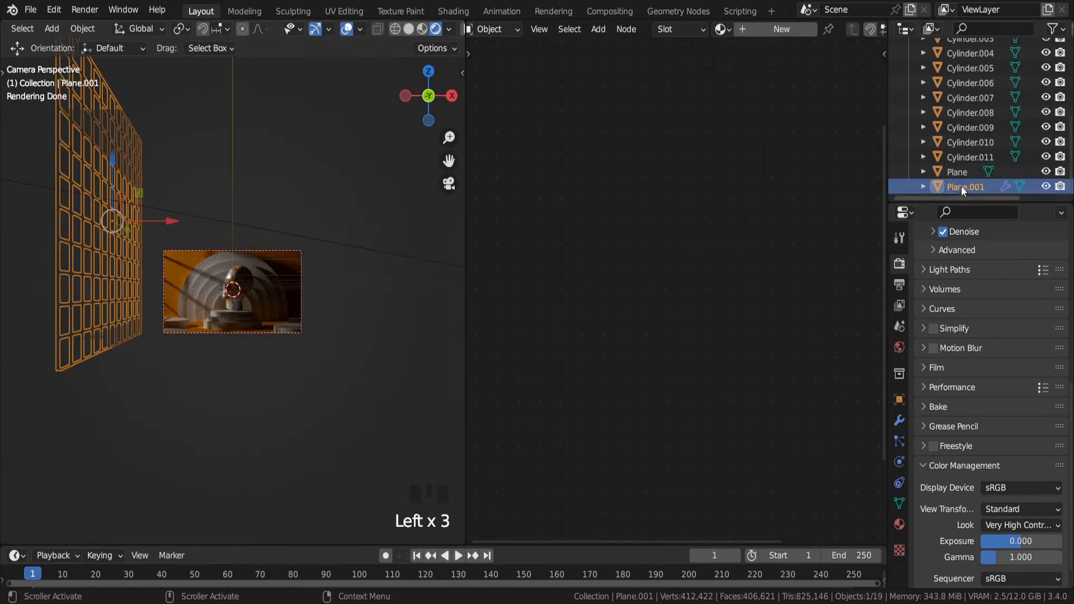
{"action": "left_click", "coordinate": [957, 172]}
{"action": "left_click", "coordinate": [777, 30]}
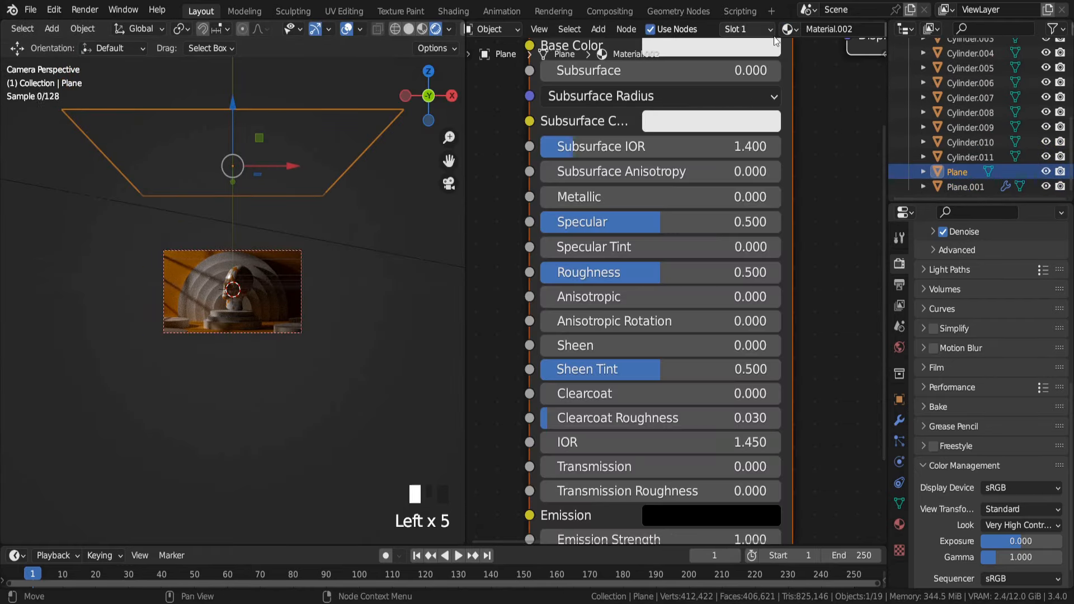
{"action": "scroll", "coordinate": [656, 100], "scroll_direction": "down", "scroll_amount": 6}
{"action": "middle_click_drag", "start_coordinate": [655, 99], "coordinate": [637, 119]}
{"action": "left_click", "coordinate": [633, 109]}
{"action": "key", "text": "Delete"}
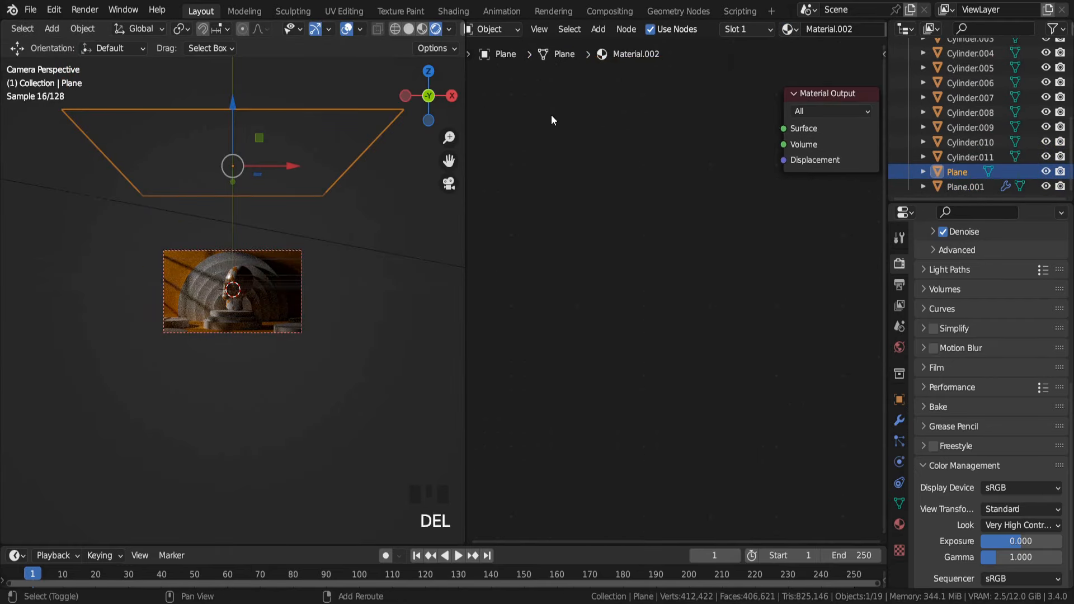
Step: Add an Emission shader to the overhead plane's material and connect it to the Material Output's Surface
{"action": "key", "text": "shift+a"}
{"action": "type", "text": "emi"}
{"action": "key", "text": "Return"}
{"action": "left_click", "coordinate": [639, 125]}
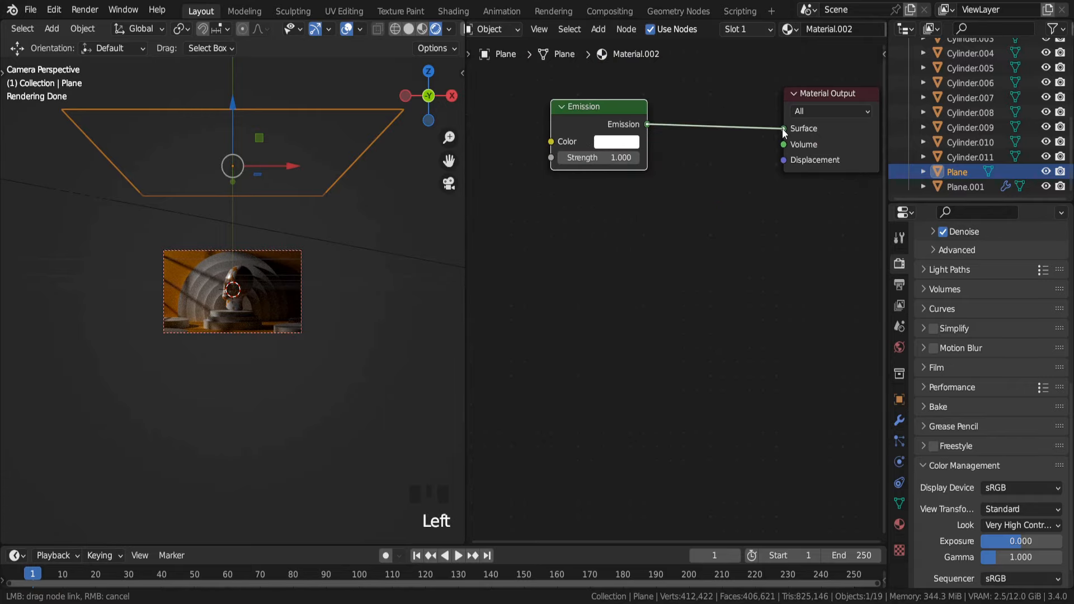
{"action": "left_click_drag", "start_coordinate": [783, 132], "coordinate": [783, 129]}
Step: Set the overhead plane's emission strength to 0.4
{"action": "scroll", "coordinate": [297, 230], "scroll_direction": "up", "scroll_amount": 6}
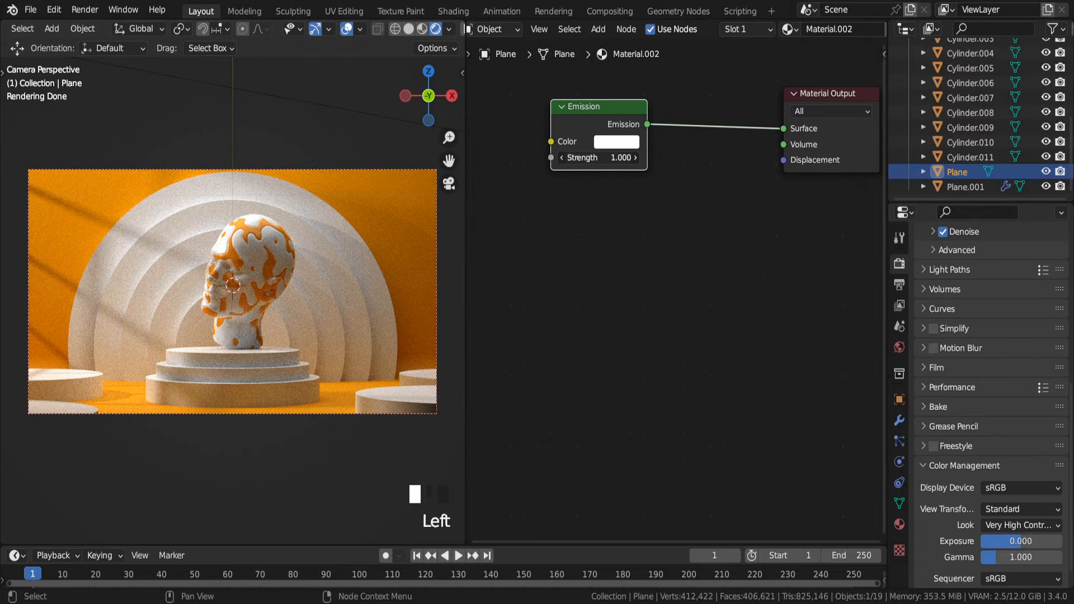
{"action": "left_click_drag", "start_coordinate": [594, 158], "coordinate": [565, 158]}
{"action": "left_click", "coordinate": [635, 158]}
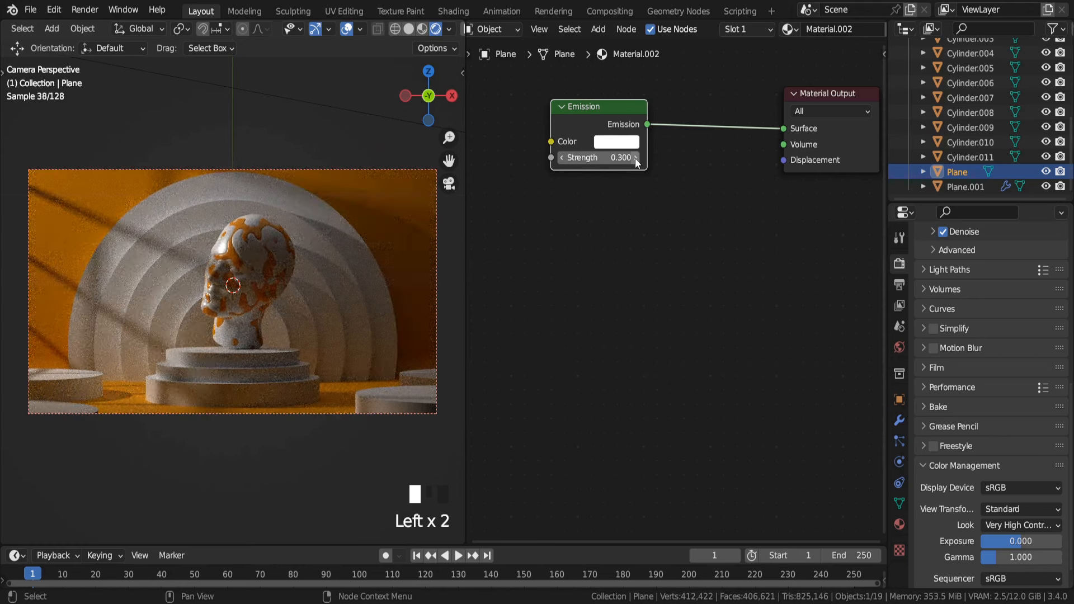
{"action": "left_click", "coordinate": [636, 158]}
Step: Raise the glowing overhead plane about 1.04 m and return to the camera view
{"action": "left_click", "coordinate": [317, 29]}
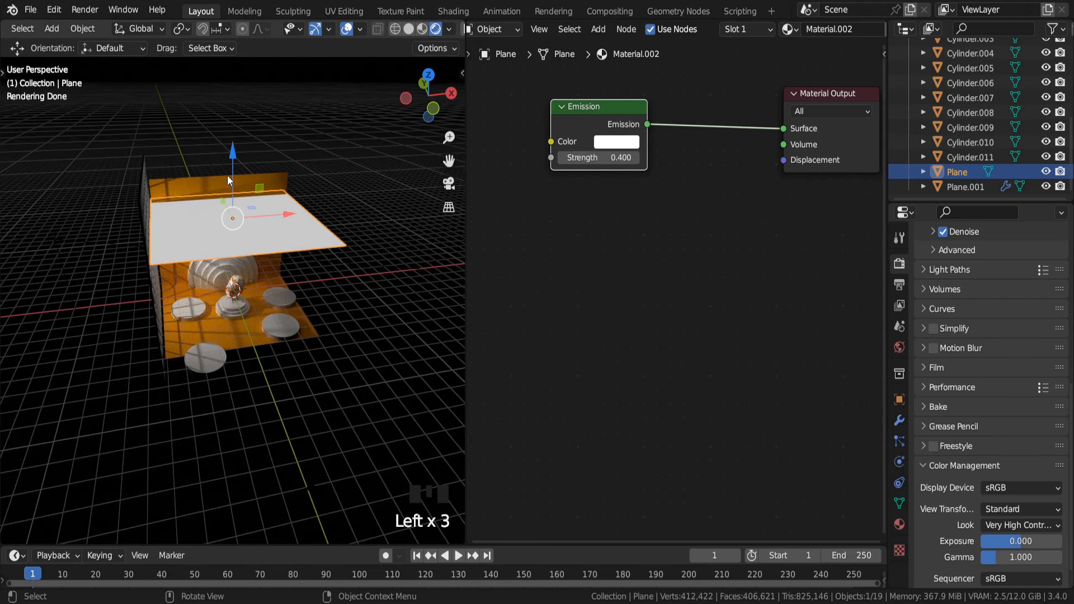
{"action": "mouse_move", "coordinate": [227, 180]}
{"action": "left_mouse_down"}
{"action": "mouse_move", "coordinate": [227, 140]}
{"action": "mouse_move", "coordinate": [227, 165]}
{"action": "left_mouse_up"}
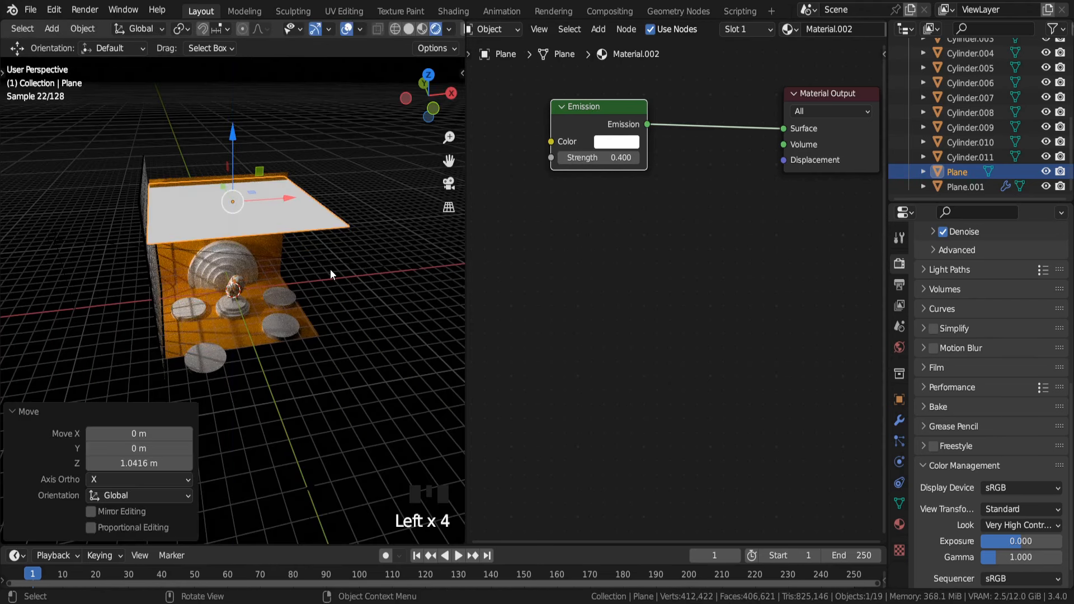
{"action": "key", "text": "KP_0"}
{"action": "scroll", "coordinate": [323, 224], "scroll_direction": "up", "scroll_amount": 4}
Step: Subdivide the window-grid plane's mesh once to make its grid denser
{"action": "left_click", "coordinate": [323, 224]}
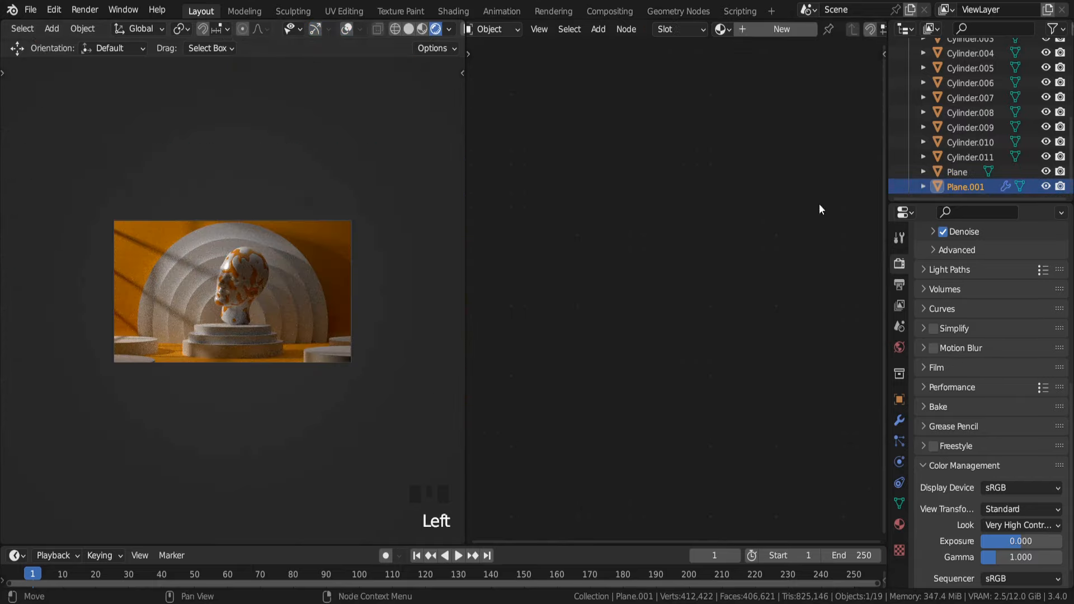
{"action": "middle_click_drag", "start_coordinate": [324, 268], "coordinate": [279, 168]}
{"action": "left_click", "coordinate": [278, 164]}
{"action": "left_click", "coordinate": [277, 164]}
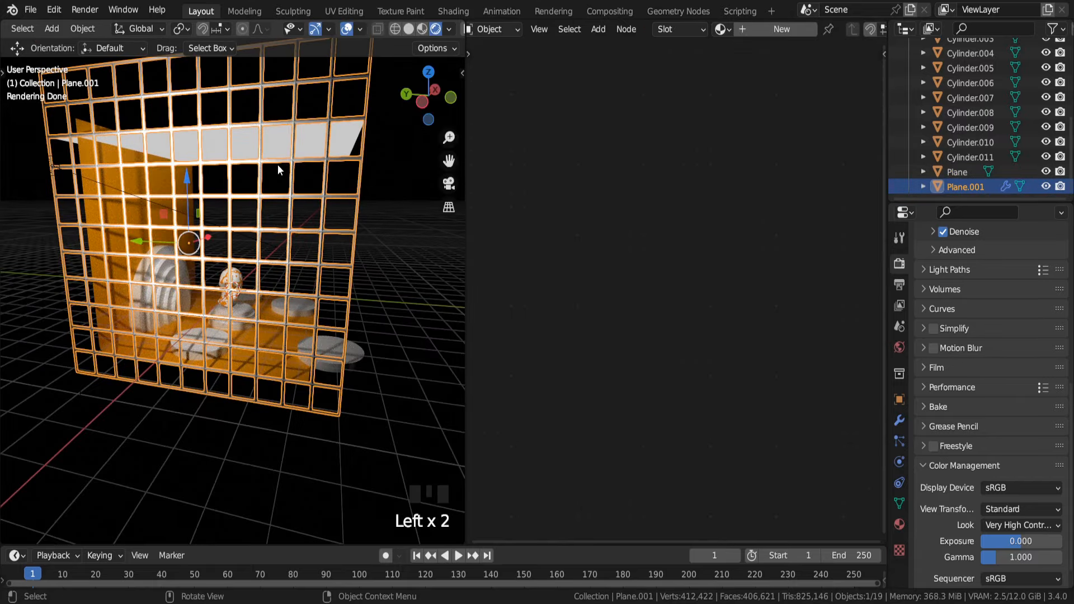
{"action": "key", "text": "Tab"}
{"action": "right_click", "coordinate": [277, 164]}
{"action": "left_click", "coordinate": [277, 164]}
{"action": "key", "text": "Tab"}
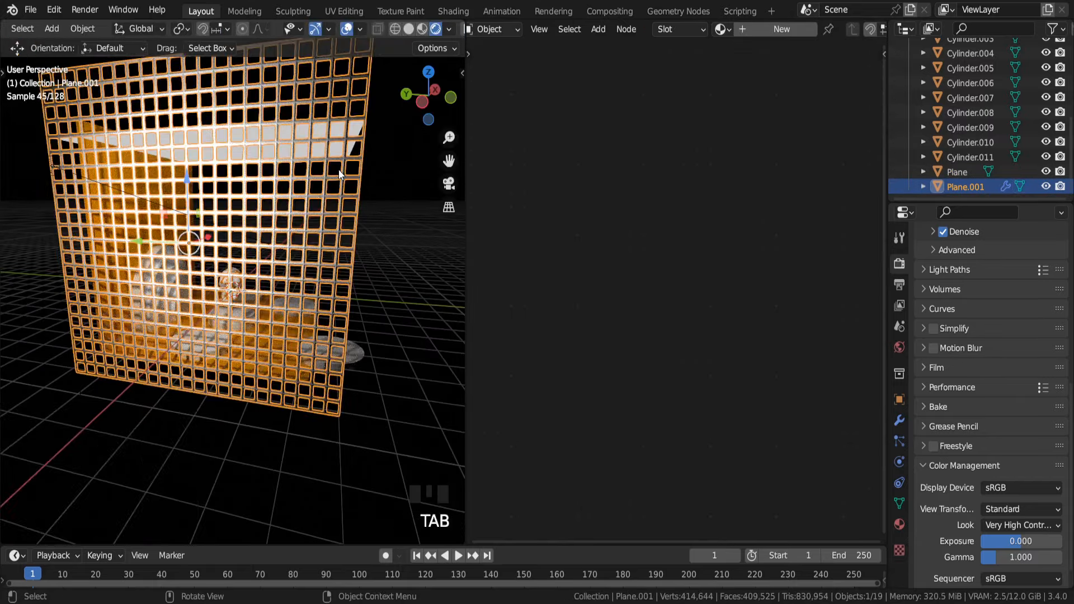
Step: Return to the camera view and save the file
{"action": "key", "text": "KP_0"}
{"action": "scroll", "coordinate": [338, 169], "scroll_direction": "up", "scroll_amount": 5}
{"action": "key", "text": "ctrl+s"}
{"action": "left_click", "coordinate": [337, 170]}
{"action": "left_click", "coordinate": [312, 163]}
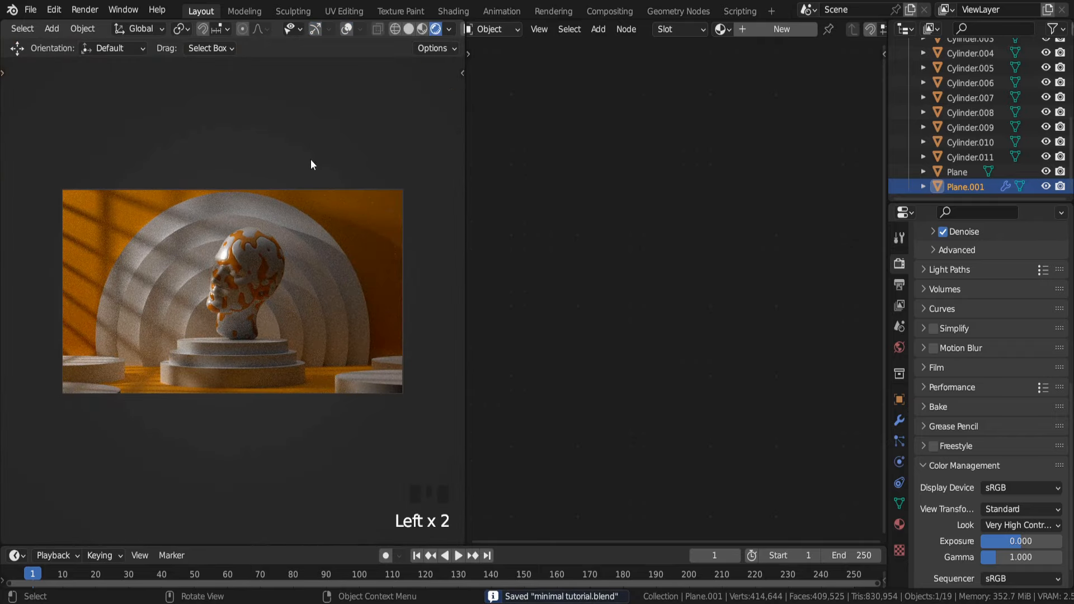
Step: Change the base colour of the head's orange patches to bright blue
{"action": "scroll", "coordinate": [234, 279], "scroll_direction": "down", "scroll_amount": 5}
{"action": "left_click", "coordinate": [234, 280]}
{"action": "left_click", "coordinate": [697, 167]}
{"action": "left_click", "coordinate": [693, 257]}
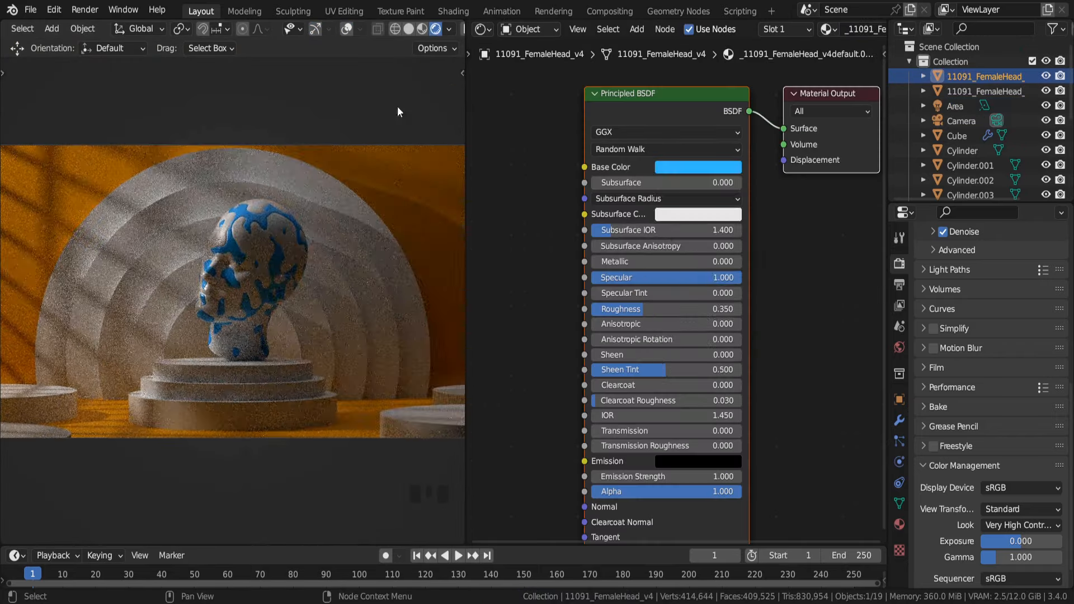
Step: Change the backdrop's base colour to light blue and save the file
{"action": "left_click", "coordinate": [395, 166]}
{"action": "left_click", "coordinate": [706, 169]}
{"action": "left_click", "coordinate": [699, 171]}
{"action": "left_click", "coordinate": [717, 186]}
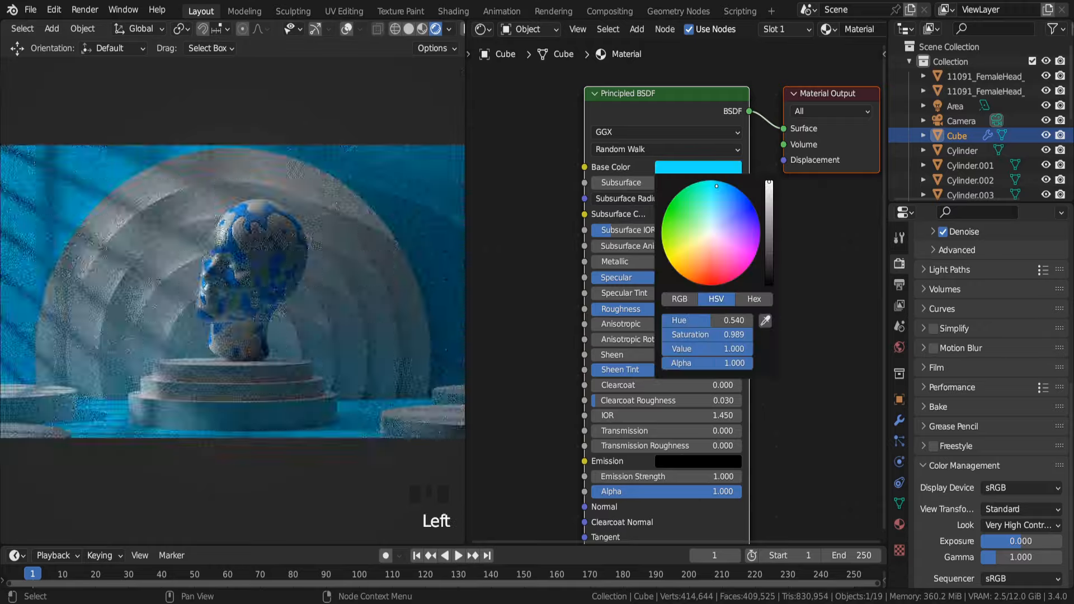
{"action": "mouse_move", "coordinate": [716, 186]}
{"action": "left_mouse_down"}
{"action": "mouse_move", "coordinate": [699, 196]}
{"action": "mouse_move", "coordinate": [718, 186]}
{"action": "left_mouse_up"}
{"action": "scroll", "coordinate": [251, 239], "scroll_direction": "up", "scroll_amount": 2}
{"action": "scroll", "coordinate": [251, 239], "scroll_direction": "down", "scroll_amount": 6}
{"action": "scroll", "coordinate": [251, 240], "scroll_direction": "up", "scroll_amount": 4}
{"action": "key", "text": "ctrl+s"}
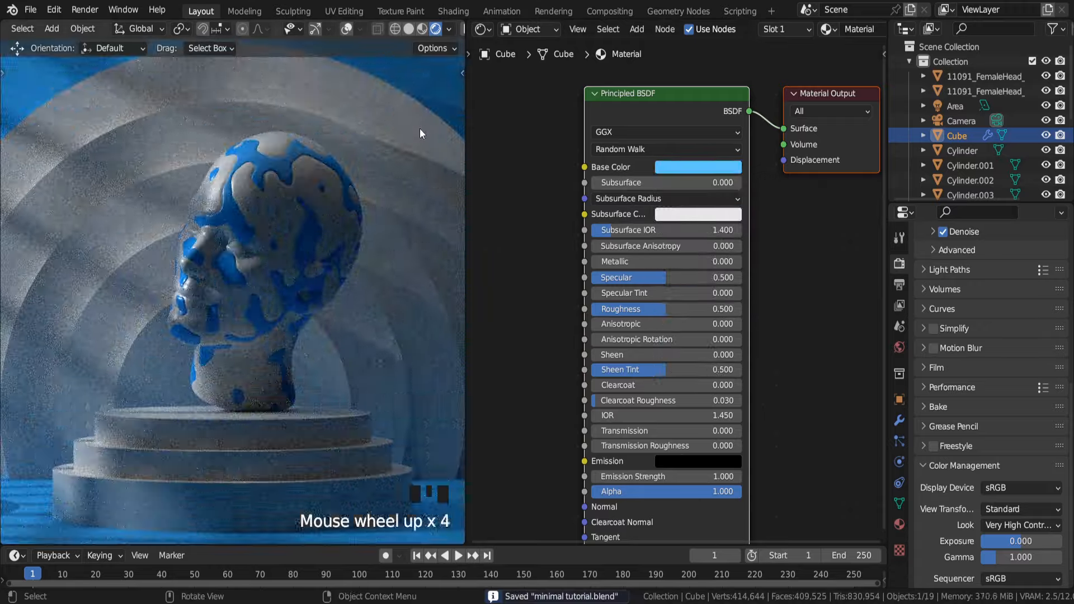
Step: Set the base colour of the material shared by the backdrop discs and pedestal to pure white
{"action": "left_click", "coordinate": [420, 132]}
{"action": "left_click", "coordinate": [723, 168]}
{"action": "scroll", "coordinate": [330, 250], "scroll_direction": "down", "scroll_amount": 4}
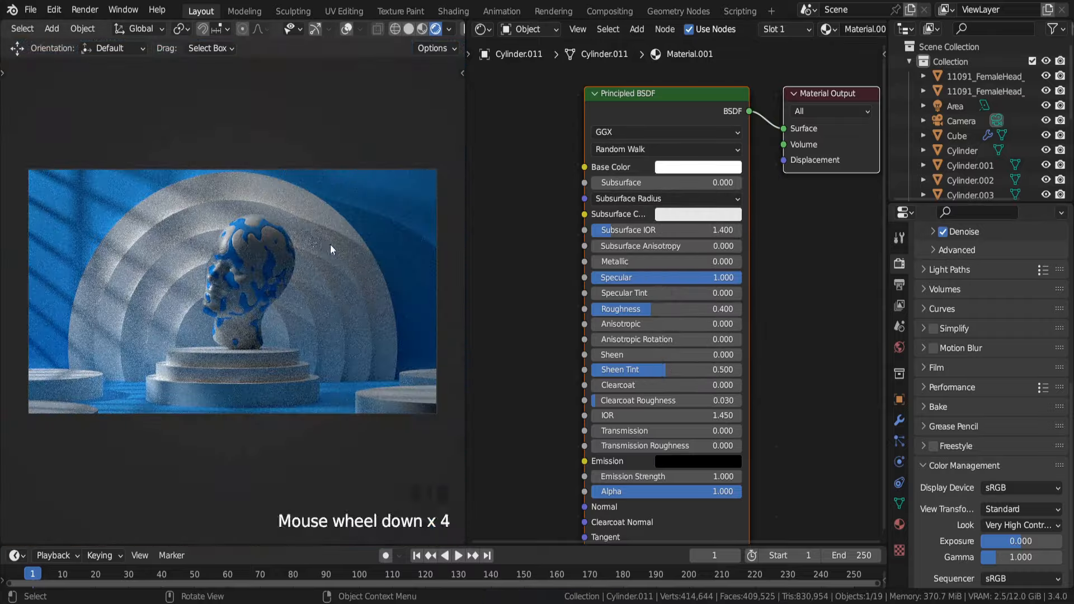
{"action": "left_click", "coordinate": [682, 171]}
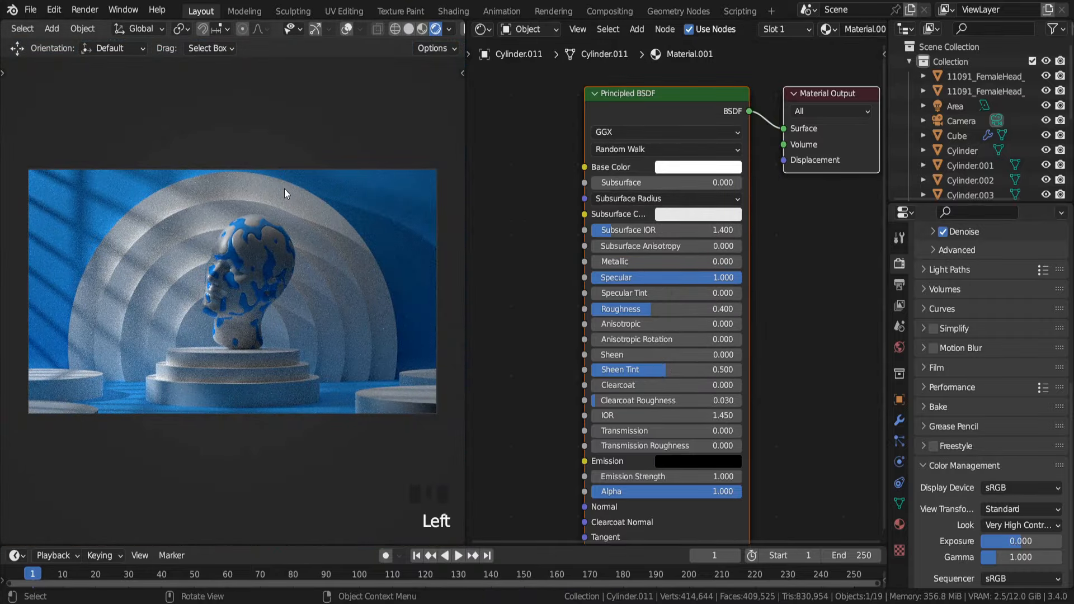
{"action": "scroll", "coordinate": [290, 196], "scroll_direction": "up", "scroll_amount": 6}
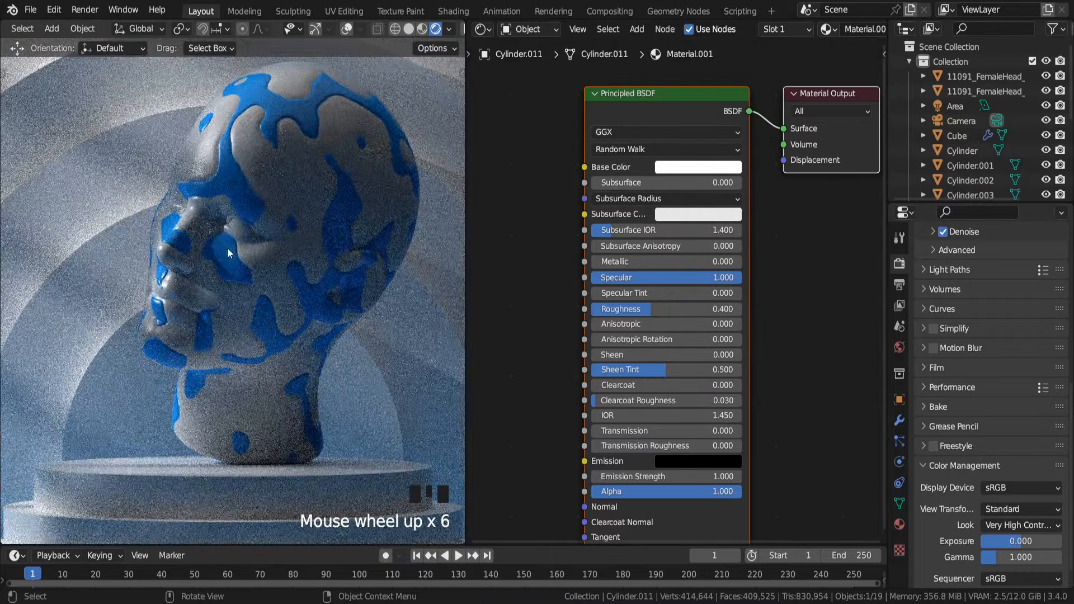
{"action": "left_click", "coordinate": [292, 179]}
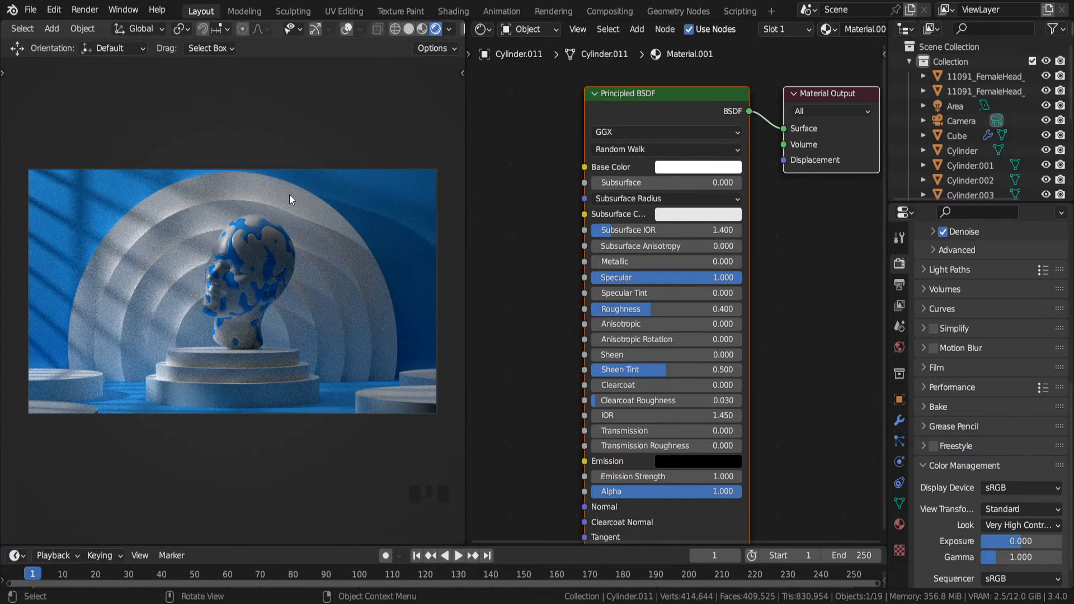
{"action": "scroll", "coordinate": [290, 194], "scroll_direction": "up", "scroll_amount": 6}
{"action": "left_click", "coordinate": [293, 182]}
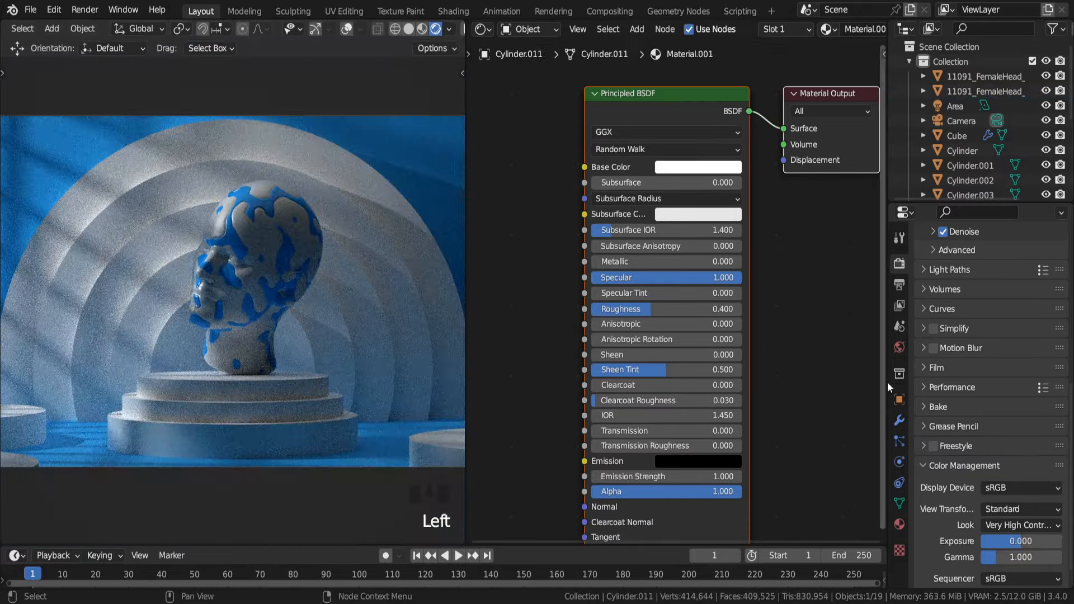
Step: Switch to solid shading and give the outermost backdrop disc a Bevel modifier of 0.01 m with 6 segments
{"action": "left_click", "coordinate": [899, 420]}
{"action": "left_click", "coordinate": [950, 261]}
{"action": "left_click", "coordinate": [823, 318]}
{"action": "left_click", "coordinate": [1044, 360]}
{"action": "triple_click", "coordinate": [1044, 361]}
{"action": "left_click", "coordinate": [408, 29]}
{"action": "left_click_drag", "start_coordinate": [1014, 342], "coordinate": [995, 342]}
{"action": "left_click", "coordinate": [1045, 361]}
Step: Add a Bevel modifier of 0.01 m with 6 segments to the second-largest backdrop disc
{"action": "middle_click_drag", "start_coordinate": [262, 235], "coordinate": [391, 252]}
{"action": "scroll", "coordinate": [327, 267], "scroll_direction": "down", "scroll_amount": 5}
{"action": "scroll", "coordinate": [403, 246], "scroll_direction": "up", "scroll_amount": 3}
{"action": "left_click", "coordinate": [435, 236]}
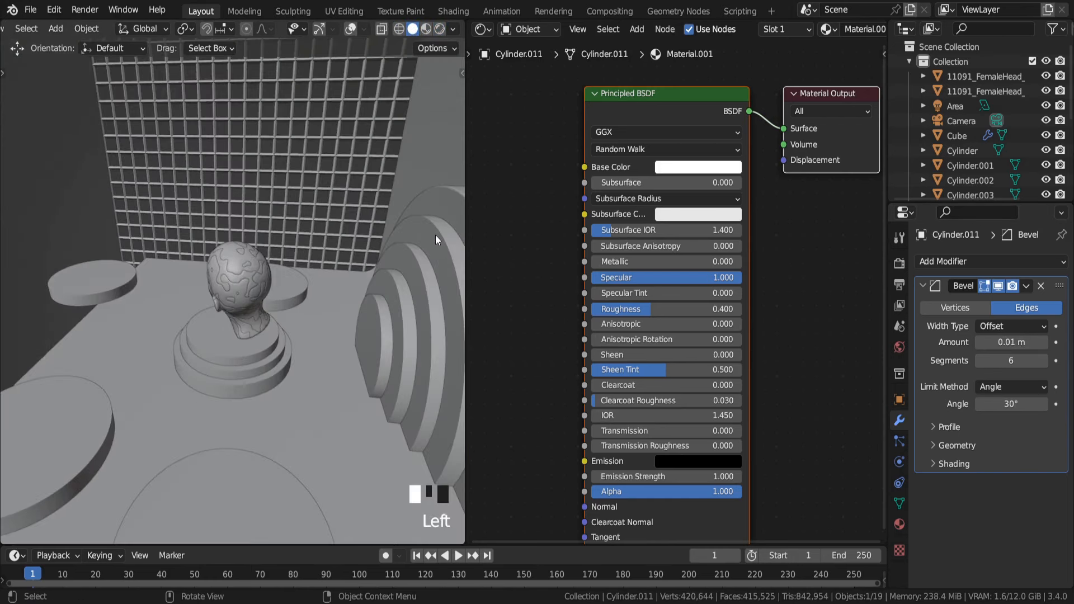
{"action": "left_click", "coordinate": [435, 239]}
{"action": "type", "text": "0.01"}
{"action": "left_click", "coordinate": [1026, 360]}
{"action": "type", "text": "6"}
Step: Bevel the third backdrop disc with a Bevel modifier, amount 0.01 m and 6 segments
{"action": "left_click", "coordinate": [413, 262]}
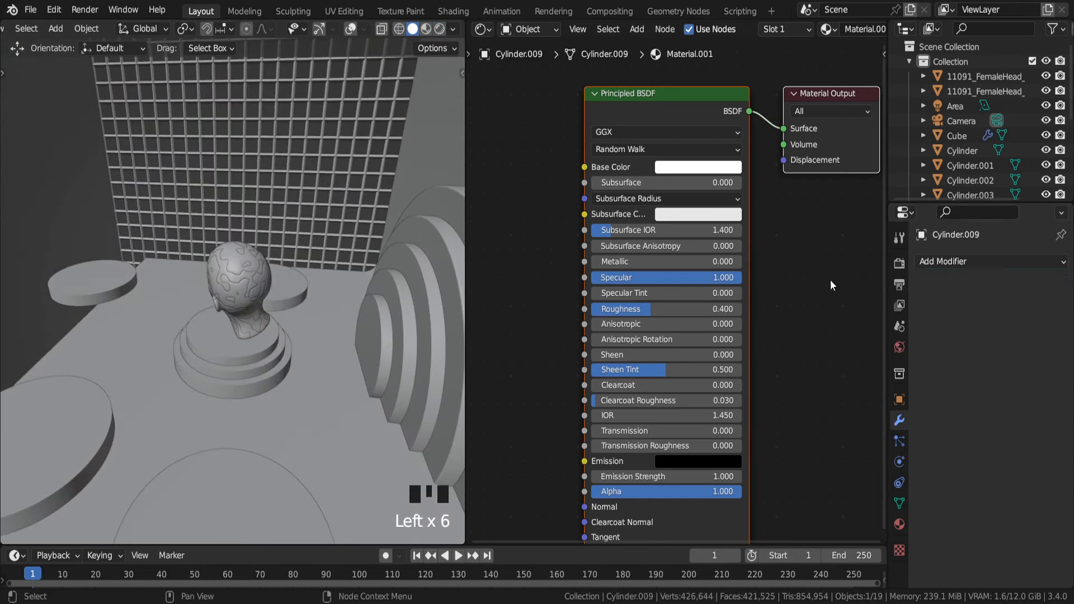
{"action": "left_click", "coordinate": [951, 261]}
{"action": "left_click", "coordinate": [1013, 342]}
{"action": "type", "text": "0.01"}
{"action": "left_click", "coordinate": [1026, 359]}
{"action": "type", "text": "6"}
{"action": "key", "text": "Return"}
Step: Add Bevel modifiers of 0.01 m with 6 segments to the two smallest backdrop discs
{"action": "left_click", "coordinate": [393, 288]}
{"action": "left_click", "coordinate": [951, 261]}
{"action": "left_click", "coordinate": [769, 311]}
{"action": "left_click", "coordinate": [1013, 342]}
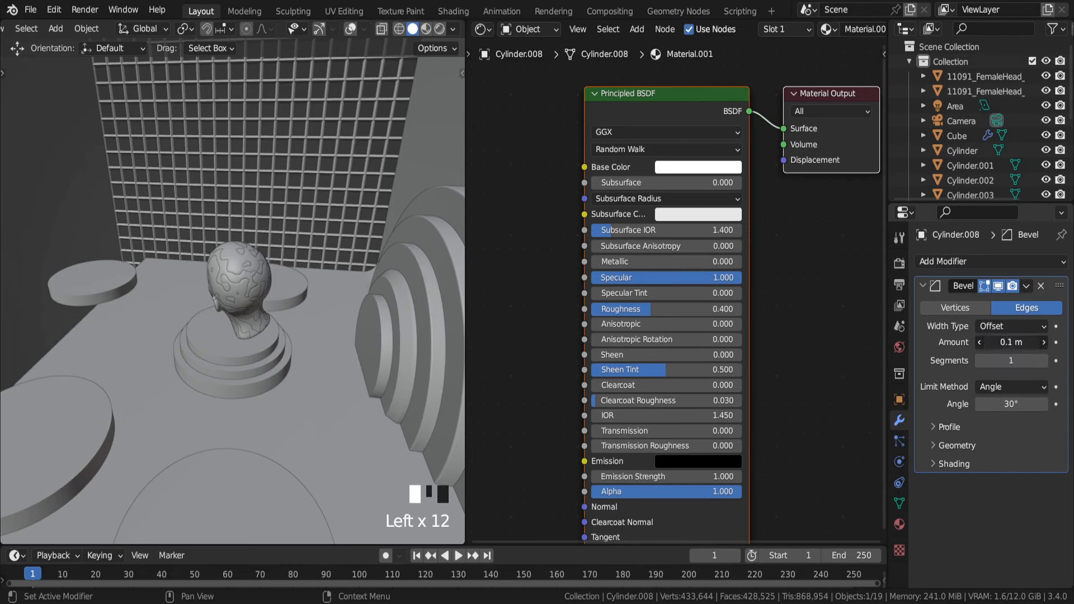
{"action": "left_click", "coordinate": [374, 335]}
{"action": "left_click", "coordinate": [1014, 341]}
{"action": "type", "text": "0.01"}
{"action": "key", "text": "Return"}
{"action": "left_click", "coordinate": [1010, 360]}
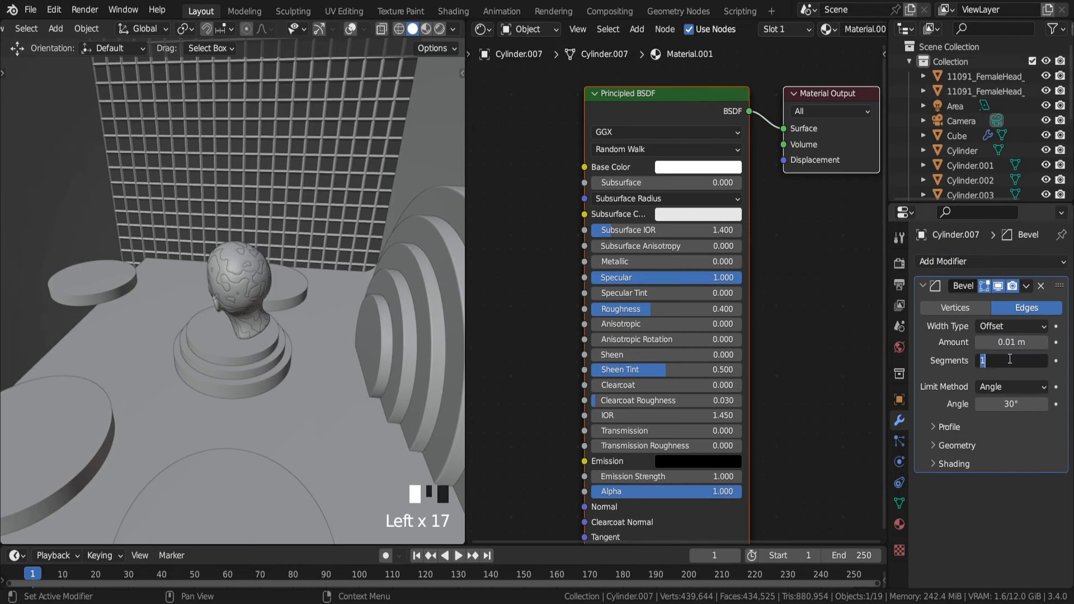
{"action": "type", "text": "6"}
{"action": "key", "text": "Return"}
Step: Add a Bevel modifier of 0.01 m with 6 segments to the small floor disc behind the head
{"action": "left_click", "coordinate": [406, 320]}
{"action": "left_click", "coordinate": [286, 292]}
{"action": "left_click", "coordinate": [975, 262]}
{"action": "left_click", "coordinate": [807, 321]}
{"action": "left_click", "coordinate": [1010, 342]}
{"action": "type", "text": "0.01"}
{"action": "key", "text": "Return"}
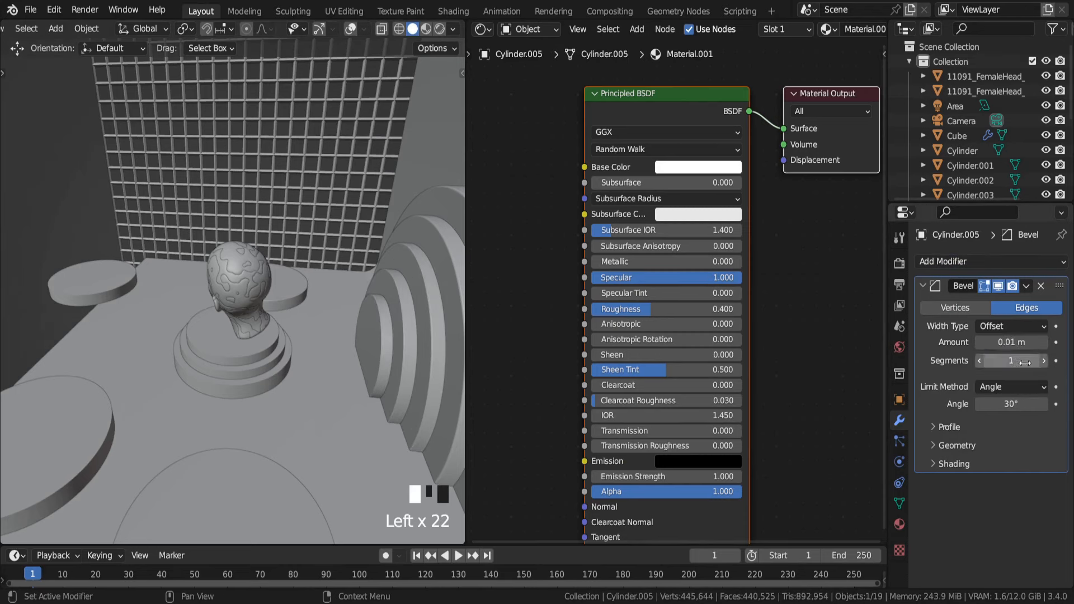
{"action": "left_click", "coordinate": [1022, 361]}
{"action": "type", "text": "6"}
Step: Set the top pedestal tier's Bevel modifier to an amount of 0.01 m and 6 segments
{"action": "left_click", "coordinate": [1005, 342]}
{"action": "type", "text": ".01"}
{"action": "key", "text": "Return"}
{"action": "left_click", "coordinate": [1010, 361]}
{"action": "type", "text": "6"}
{"action": "key", "text": "Return"}
Step: Return to the camera view and add a Bevel modifier of 0.01 m with 6 segments to the middle pedestal tier
{"action": "key", "text": "KP_0"}
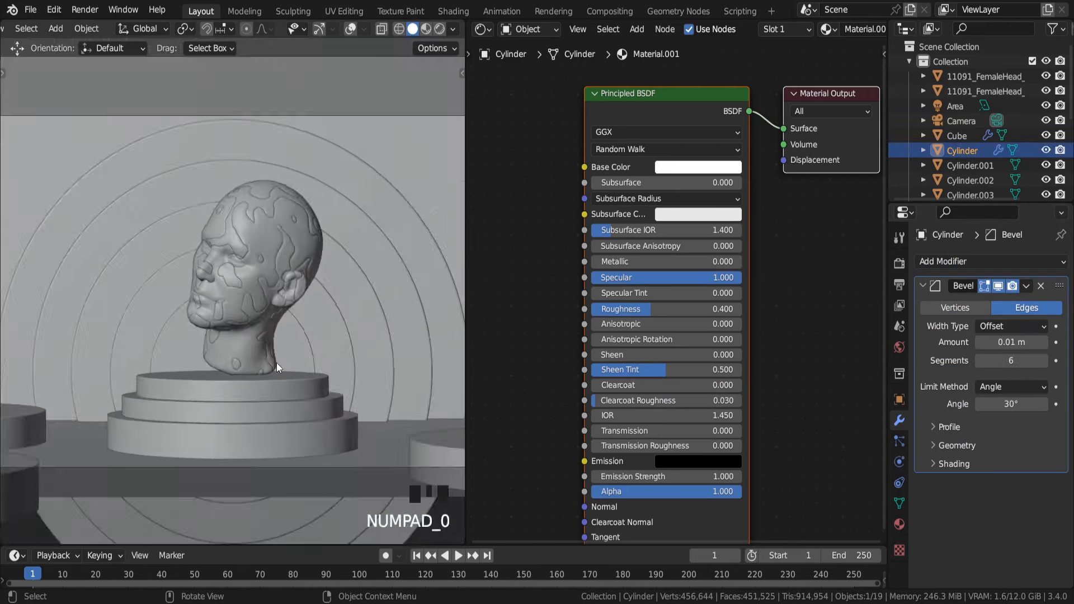
{"action": "left_click", "coordinate": [945, 265]}
{"action": "type", "text": "01"}
{"action": "key", "text": "Return"}
{"action": "left_click", "coordinate": [1028, 359]}
{"action": "type", "text": "6"}
{"action": "key", "text": "Return"}
Step: Add a Bevel modifier to the bottom pedestal tier
{"action": "left_click", "coordinate": [374, 496]}
{"action": "left_click", "coordinate": [968, 262]}
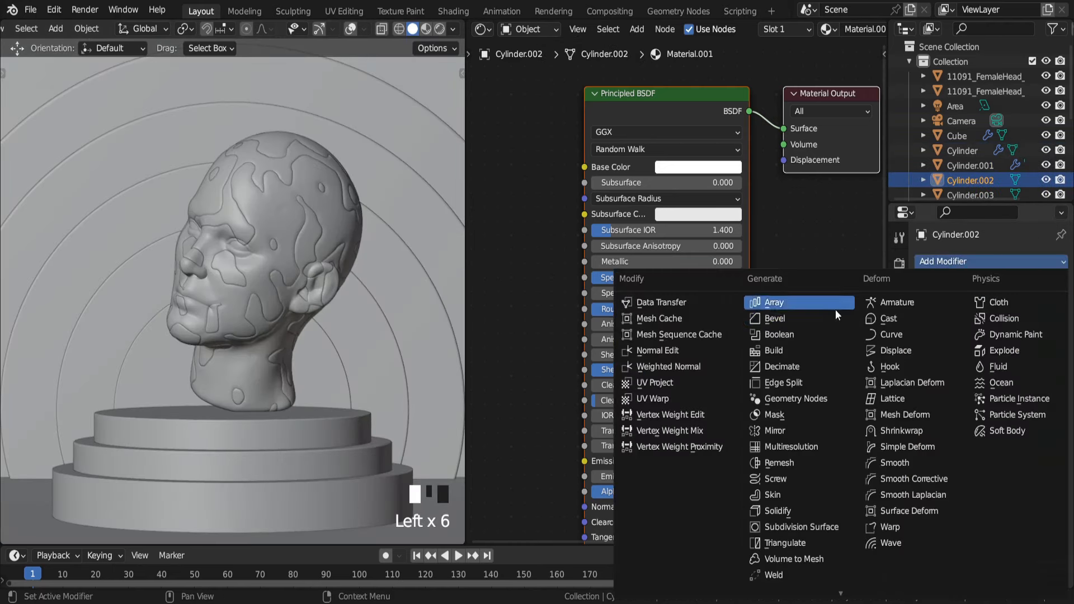
{"action": "left_click", "coordinate": [810, 319]}
{"action": "key", "text": "Return"}
Step: Add a Bevel modifier of 0.01 m to the back-right floor disc and set its segments
{"action": "scroll", "coordinate": [406, 347], "scroll_direction": "down", "scroll_amount": 5}
{"action": "left_click", "coordinate": [406, 346]}
{"action": "left_click", "coordinate": [970, 261]}
{"action": "left_click", "coordinate": [811, 319]}
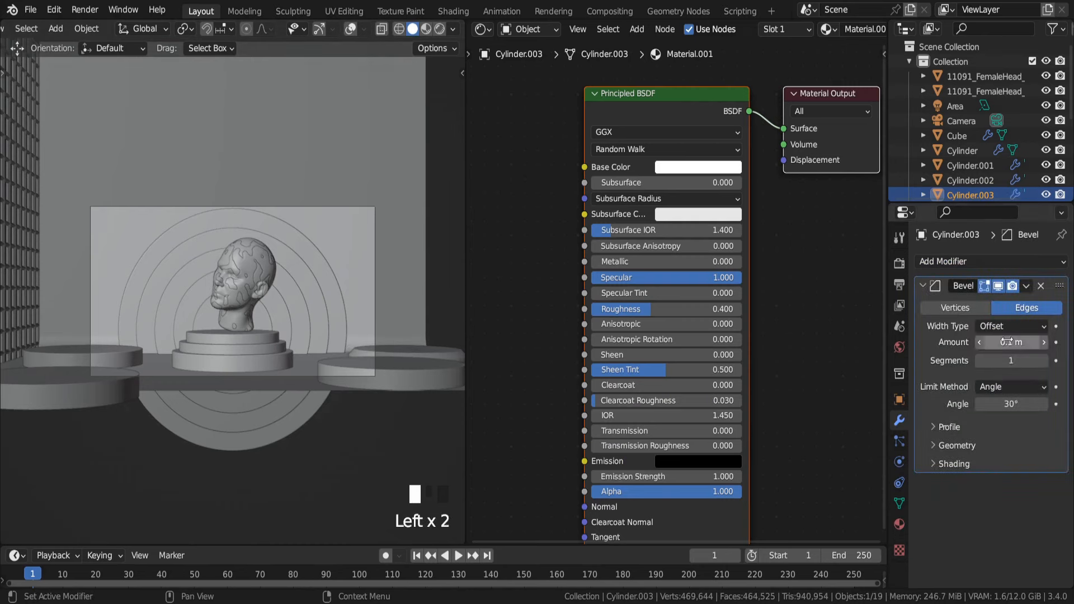
{"action": "left_click", "coordinate": [1010, 342]}
{"action": "type", "text": ".01"}
{"action": "left_click", "coordinate": [1012, 365]}
Step: Add a Bevel modifier of 0.01 m with 6 segments to the front-right floor disc
{"action": "left_click", "coordinate": [383, 369]}
{"action": "left_click", "coordinate": [986, 260]}
{"action": "left_click", "coordinate": [811, 319]}
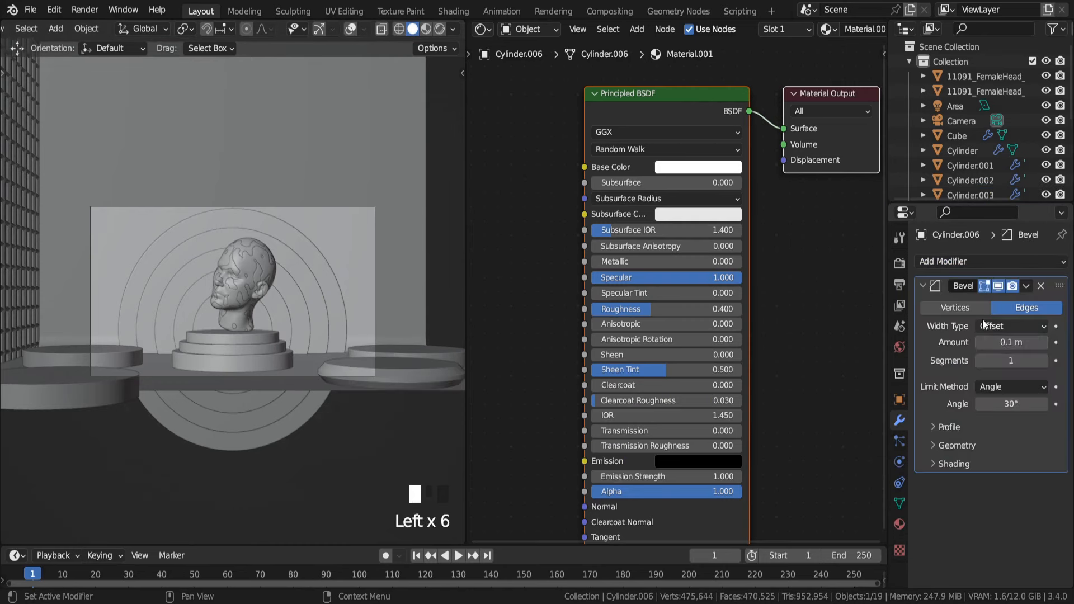
{"action": "left_click", "coordinate": [1010, 342]}
{"action": "type", "text": ".01"}
{"action": "key", "text": "Return"}
{"action": "left_click", "coordinate": [1011, 361]}
{"action": "type", "text": "6"}
Step: Add a Bevel modifier of 0.01 m with 6 segments to the front-left floor disc
{"action": "left_click", "coordinate": [48, 388]}
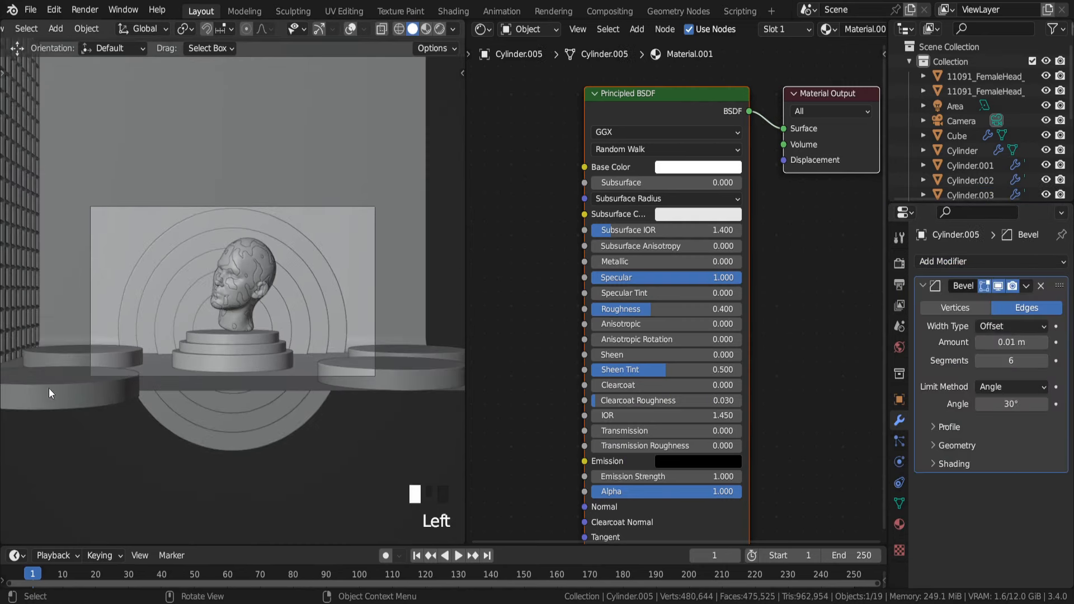
{"action": "left_click", "coordinate": [970, 262]}
{"action": "left_click", "coordinate": [810, 319]}
{"action": "left_click", "coordinate": [1023, 342]}
{"action": "type", "text": ".01"}
{"action": "left_click", "coordinate": [1011, 361]}
{"action": "type", "text": "6"}
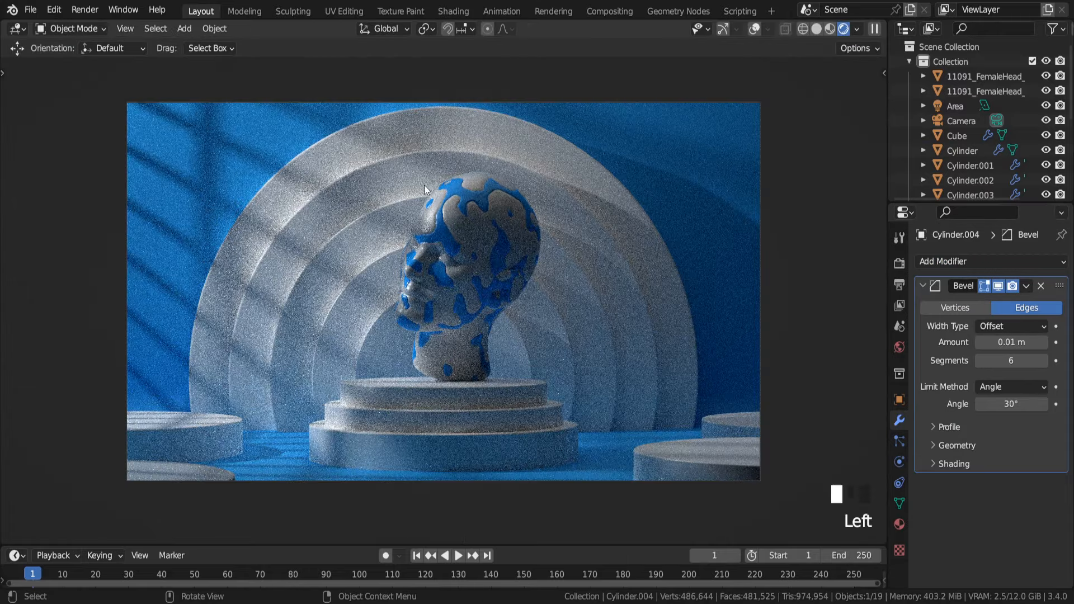
Step: Inspect the bevelled scene in the rendered camera view and save the file
{"action": "scroll", "coordinate": [434, 194], "scroll_direction": "up", "scroll_amount": 2}
{"action": "scroll", "coordinate": [435, 195], "scroll_direction": "down", "scroll_amount": 2}
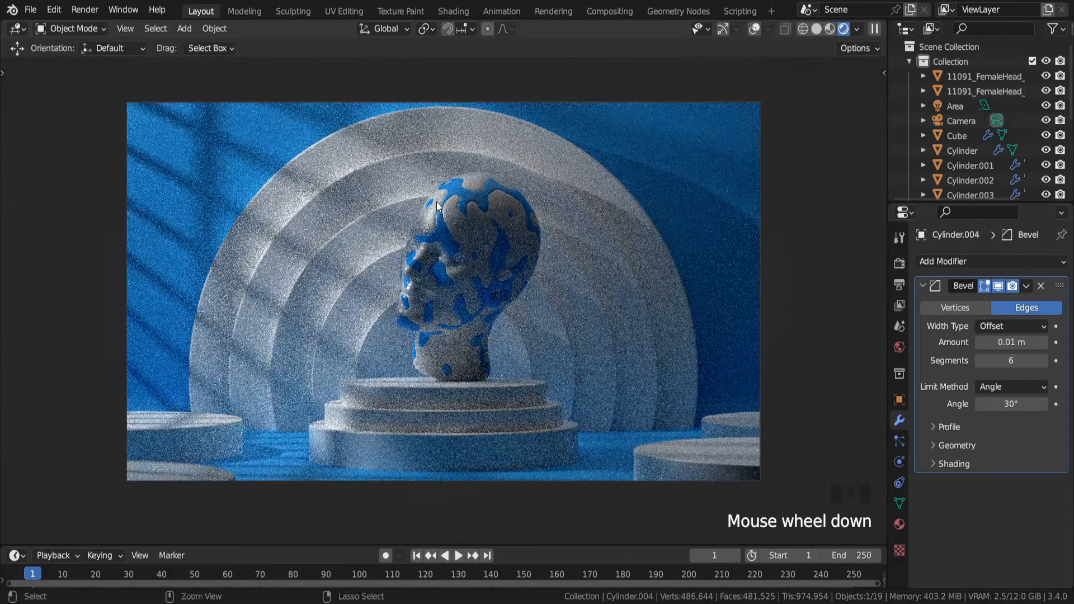
{"action": "key", "text": "ctrl+s"}
Step: Brighten the base colour of the head's light grey part to pure white and save the file
{"action": "left_click", "coordinate": [452, 225]}
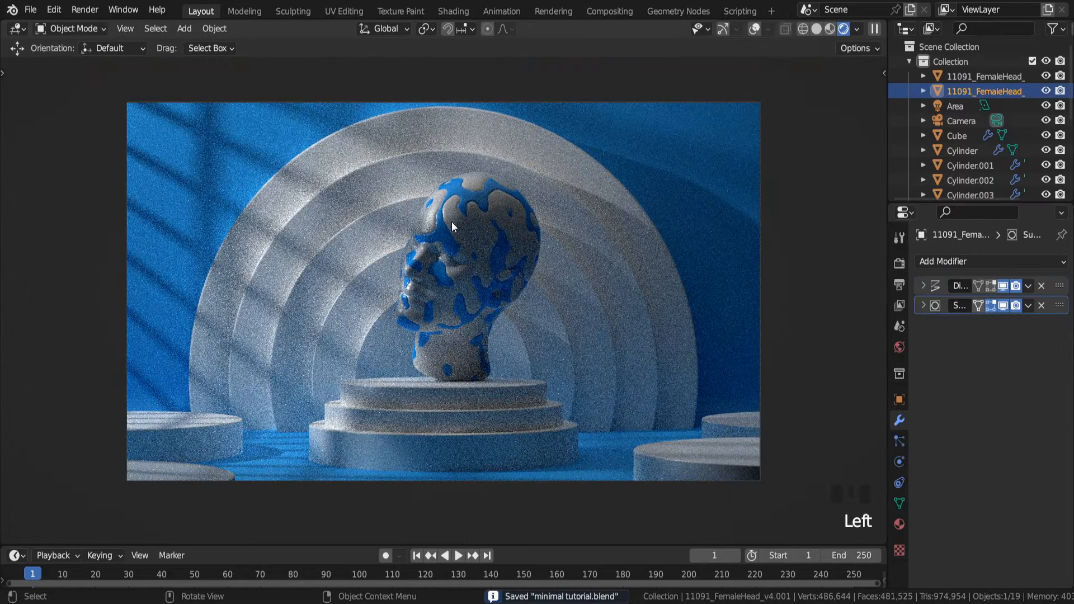
{"action": "left_click", "coordinate": [904, 526]}
{"action": "scroll", "coordinate": [924, 420], "scroll_direction": "down", "scroll_amount": 6}
{"action": "left_click", "coordinate": [1034, 266]}
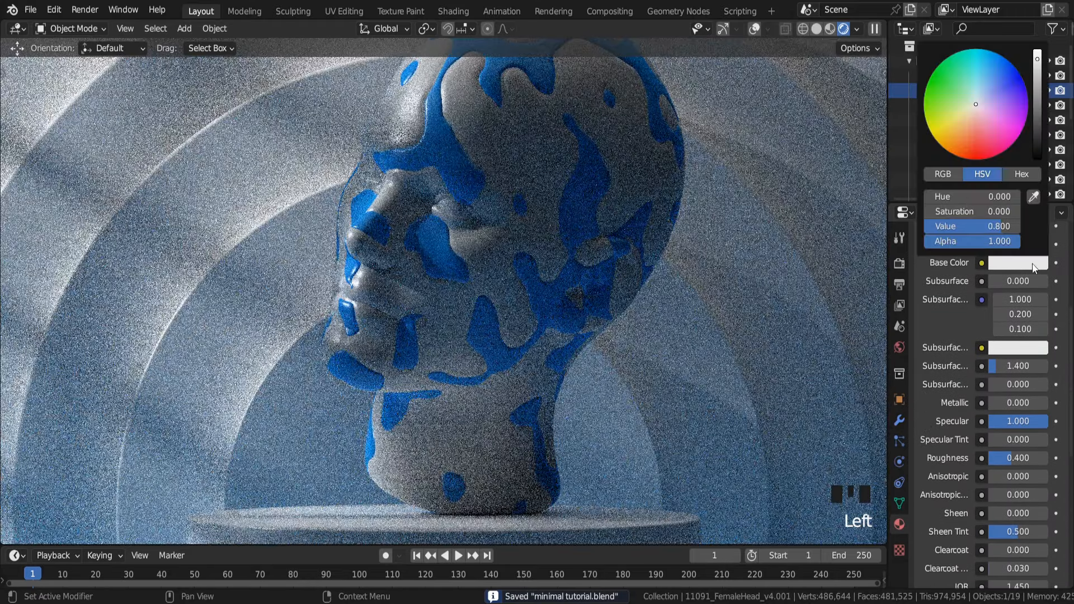
{"action": "left_click_drag", "start_coordinate": [1037, 61], "coordinate": [1038, 47]}
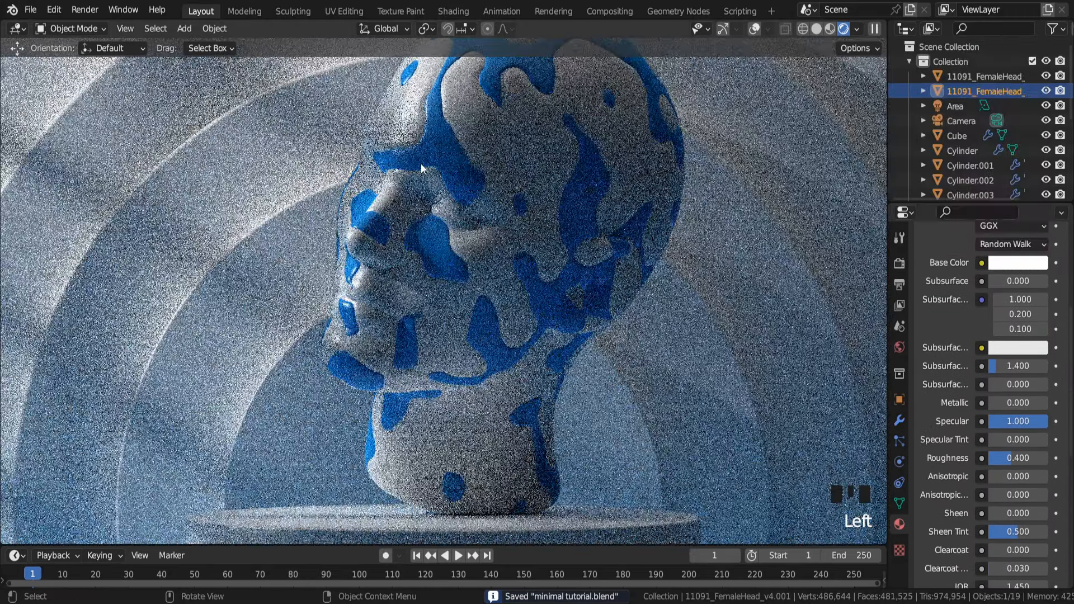
{"action": "key", "text": "ctrl+s"}
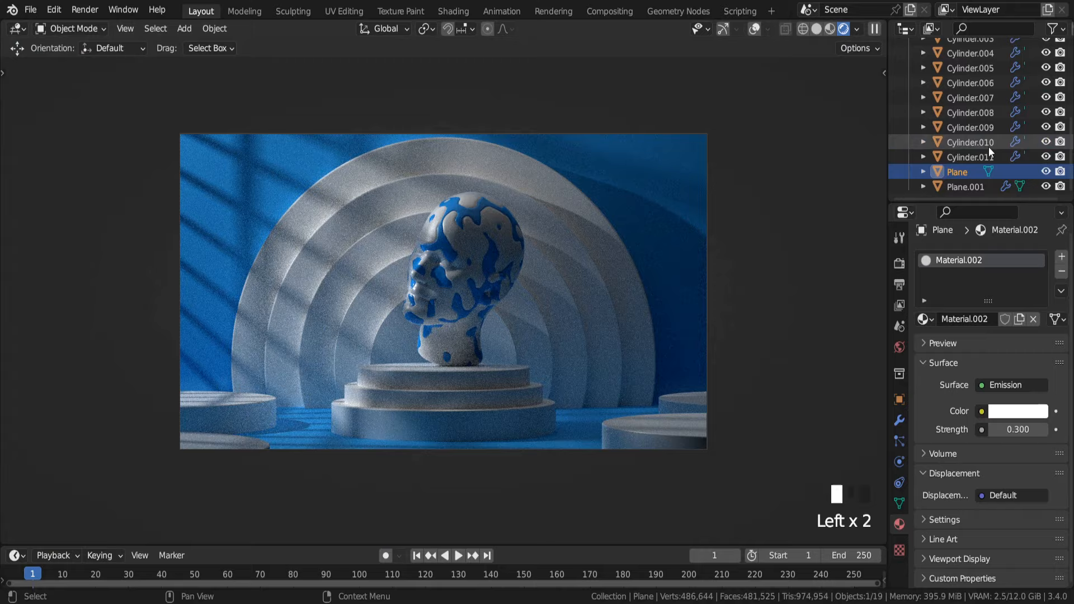
Step: Try the area light's power at 300 W and raise it to 500 W
{"action": "scroll", "coordinate": [988, 146], "scroll_direction": "up", "scroll_amount": 7}
{"action": "left_click", "coordinate": [965, 108]}
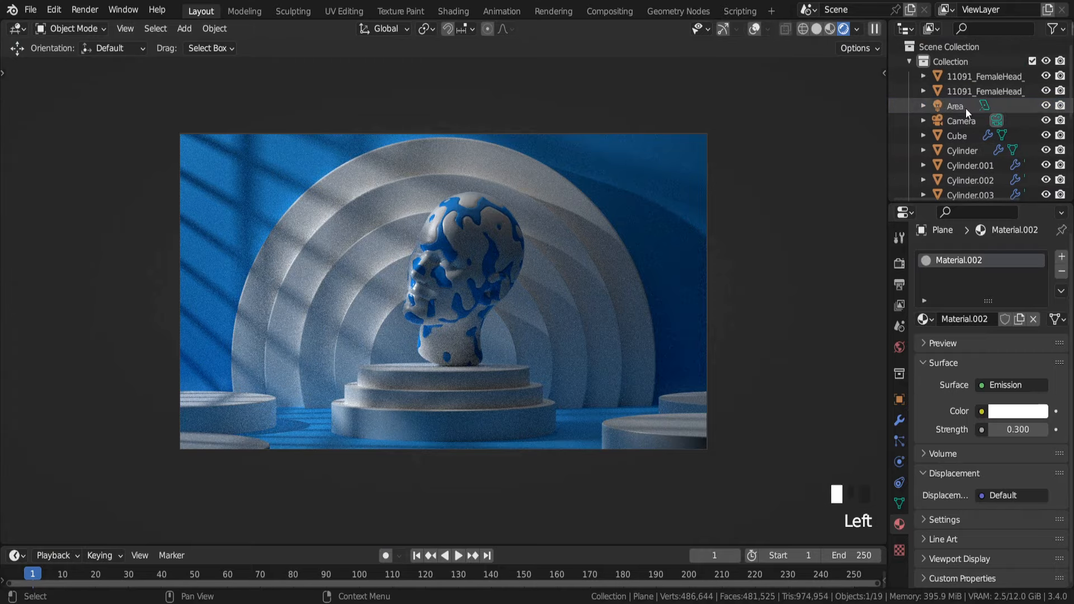
{"action": "left_click", "coordinate": [965, 108]}
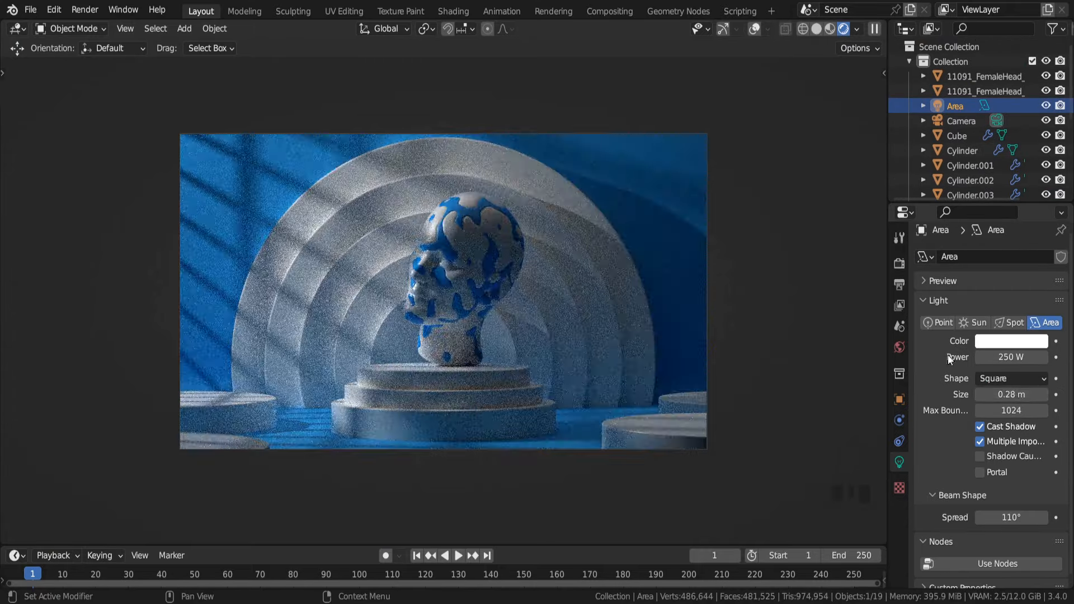
{"action": "left_click", "coordinate": [1007, 357]}
{"action": "type", "text": "300"}
{"action": "key", "text": "Return"}
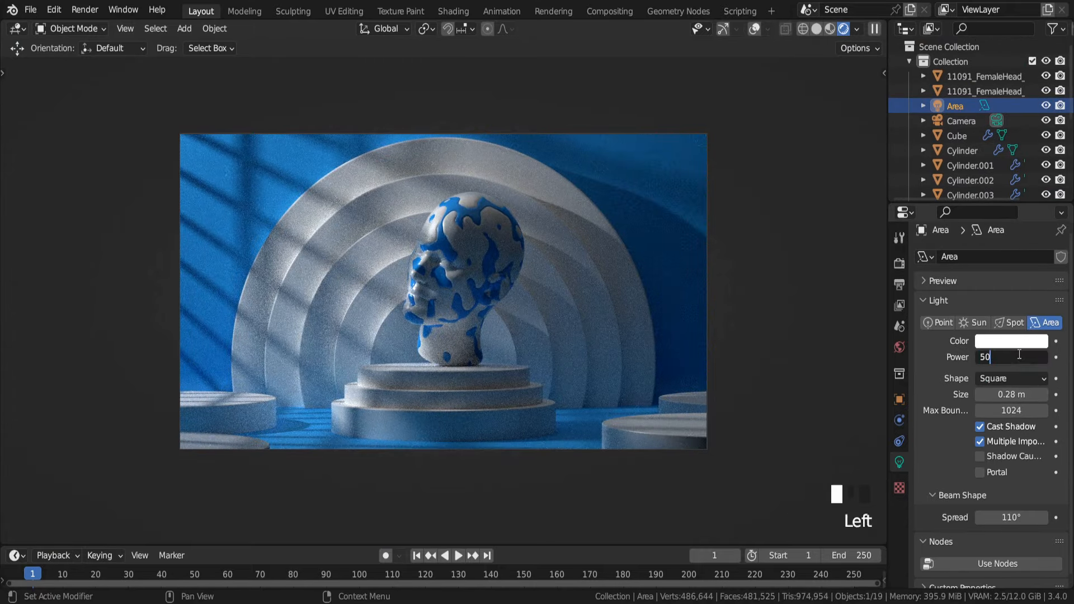
{"action": "type", "text": "0"}
{"action": "key", "text": "Return"}
Step: Save the file with the scene's new lighting and pink colours
{"action": "scroll", "coordinate": [443, 291], "scroll_direction": "up", "scroll_amount": 3}
{"action": "key", "text": "ctrl+s"}
{"action": "key", "text": "ctrl+s"}
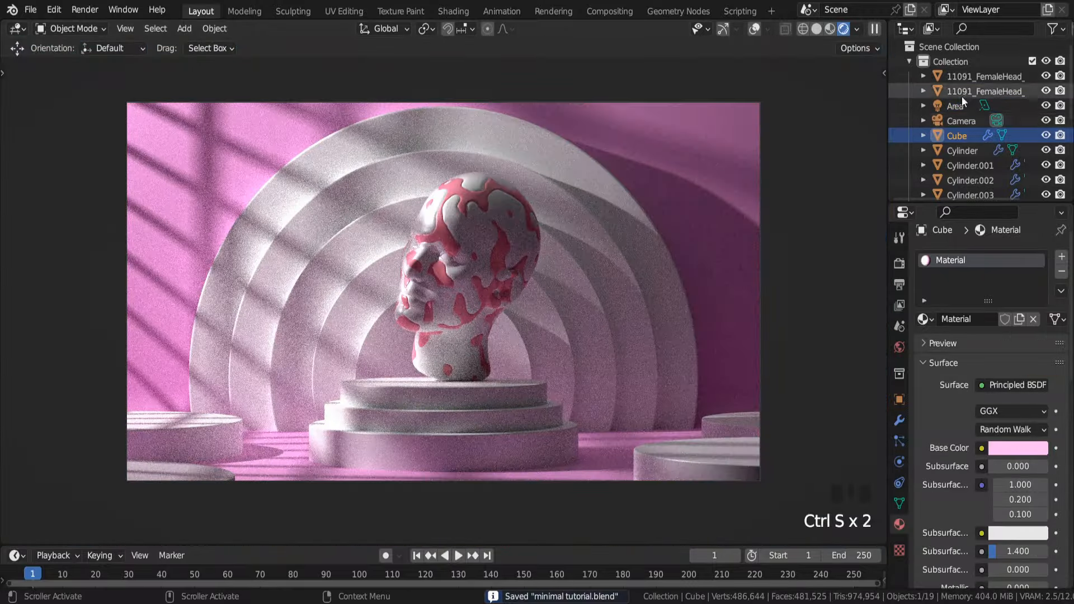
Step: Enable depth of field on the camera and add a Plain Axes empty at the world origin with overlays shown
{"action": "left_click", "coordinate": [957, 121]}
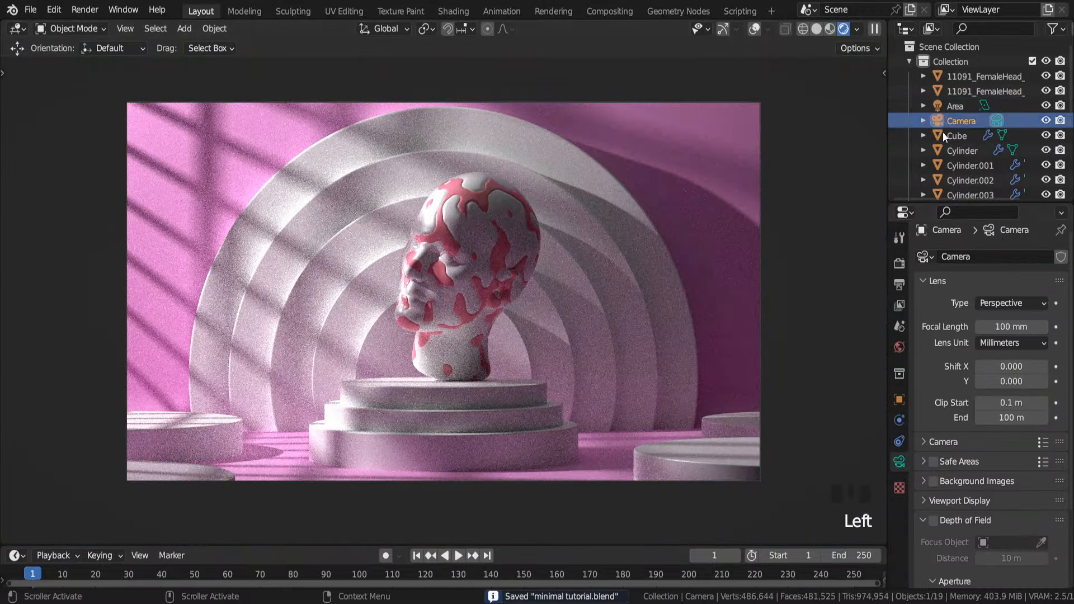
{"action": "left_click", "coordinate": [933, 520]}
{"action": "key", "text": "shift+a"}
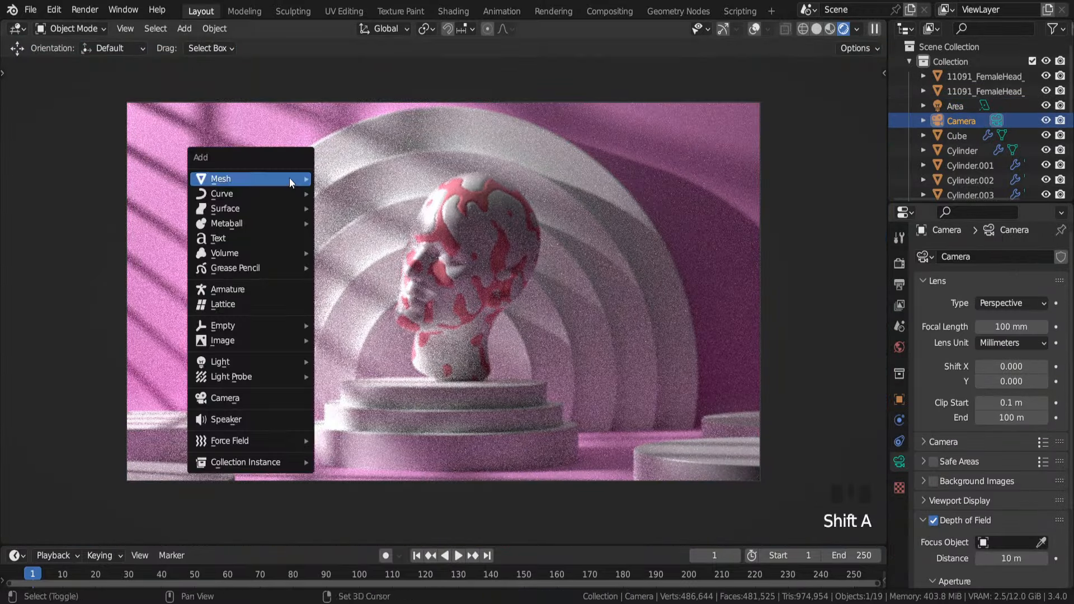
{"action": "mouse_move", "coordinate": [240, 331]}
{"action": "left_click", "coordinate": [376, 328]}
{"action": "left_click", "coordinate": [754, 29]}
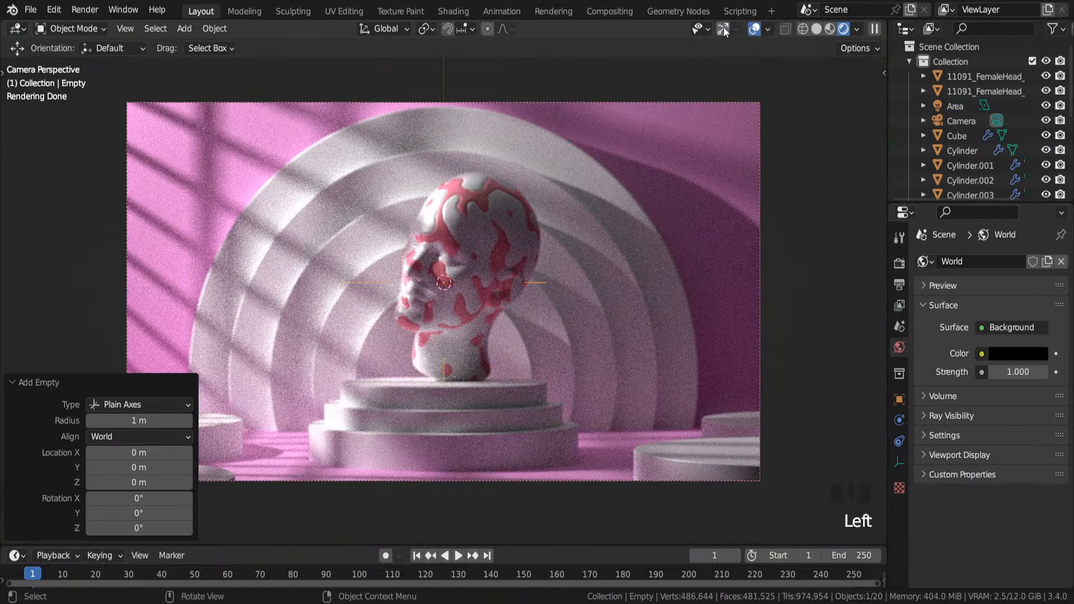
Step: Show the transform gizmo and move the empty up to the upper head and about 0.6 m along X
{"action": "left_click", "coordinate": [723, 28]}
{"action": "left_click_drag", "start_coordinate": [443, 219], "coordinate": [442, 132]}
{"action": "left_click", "coordinate": [455, 187]}
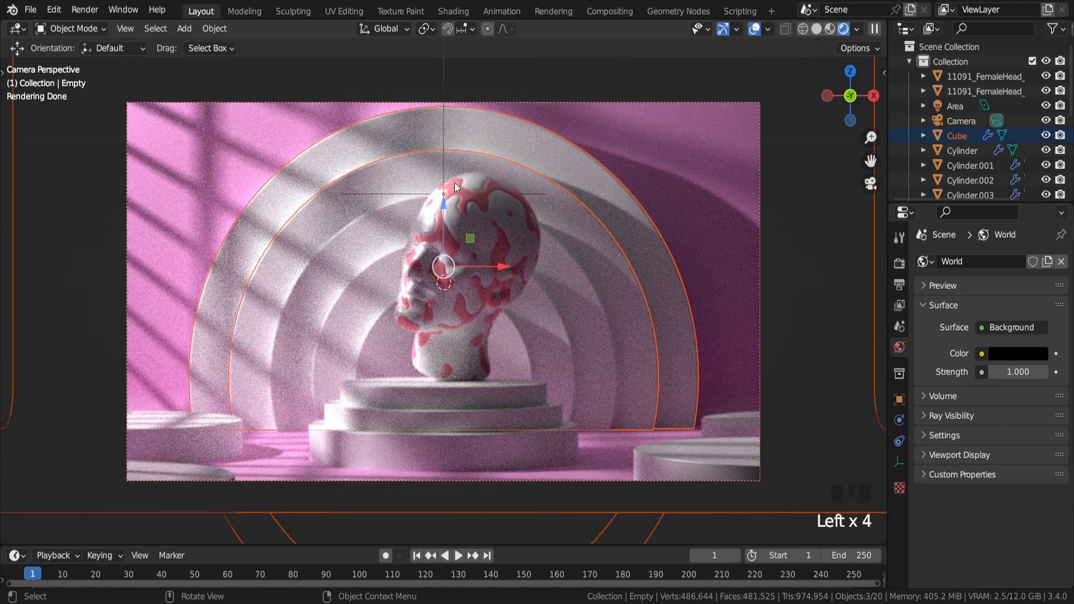
{"action": "left_click", "coordinate": [531, 193]}
{"action": "left_click_drag", "start_coordinate": [497, 193], "coordinate": [562, 196]}
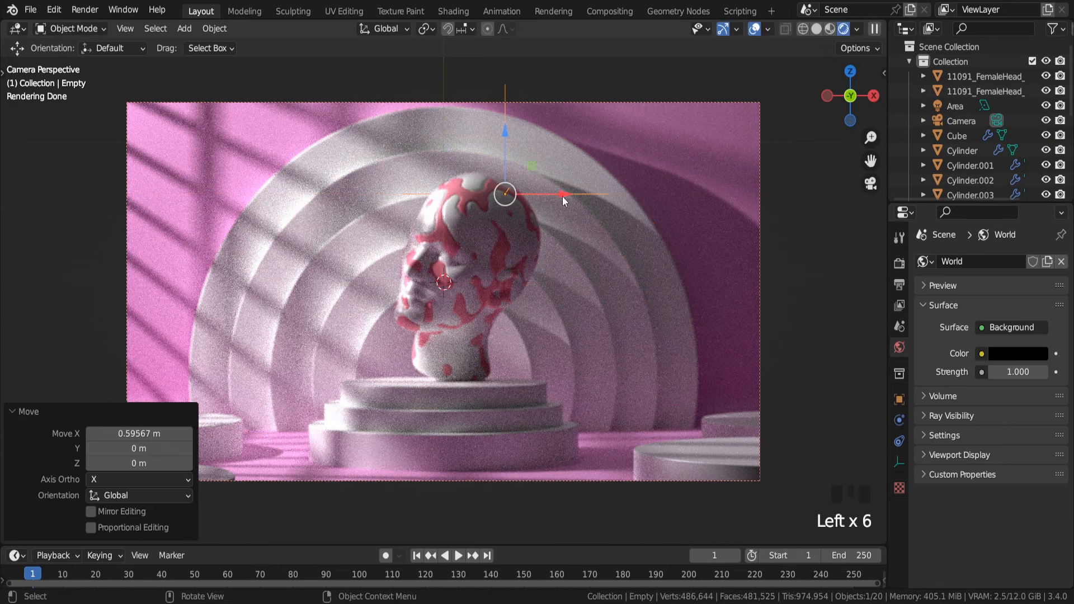
{"action": "left_click_drag", "start_coordinate": [505, 125], "coordinate": [505, 152]}
Step: Assign the empty as the camera's depth of field focus object, hide the overlays and gizmos, and save the file
{"action": "left_click", "coordinate": [996, 120]}
{"action": "scroll", "coordinate": [952, 362], "scroll_direction": "down", "scroll_amount": 4}
{"action": "left_click", "coordinate": [1001, 445]}
{"action": "scroll", "coordinate": [954, 419], "scroll_direction": "down", "scroll_amount": 3}
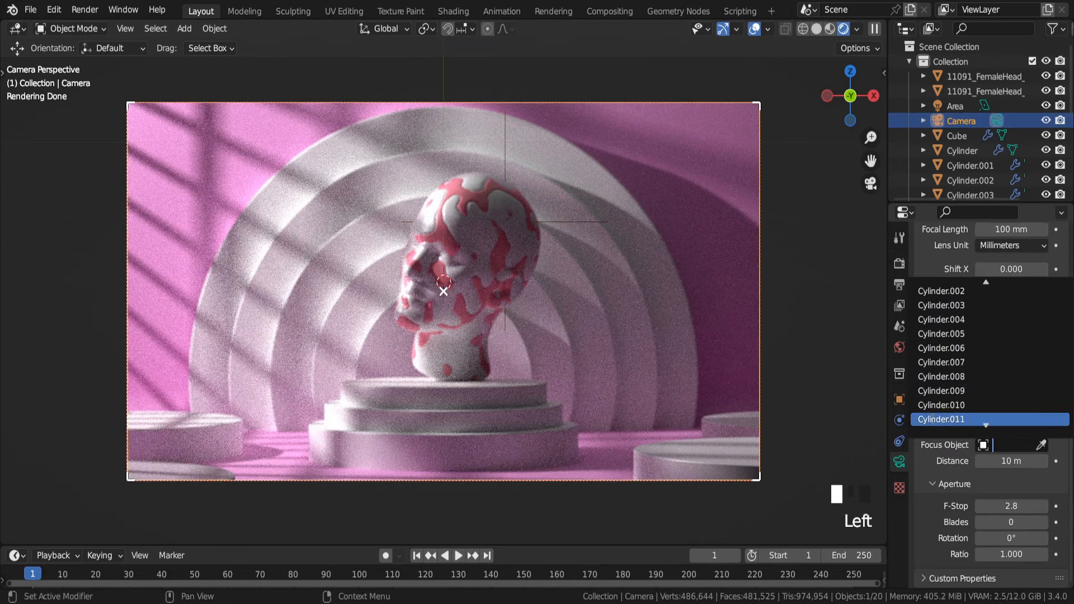
{"action": "left_click", "coordinate": [942, 413]}
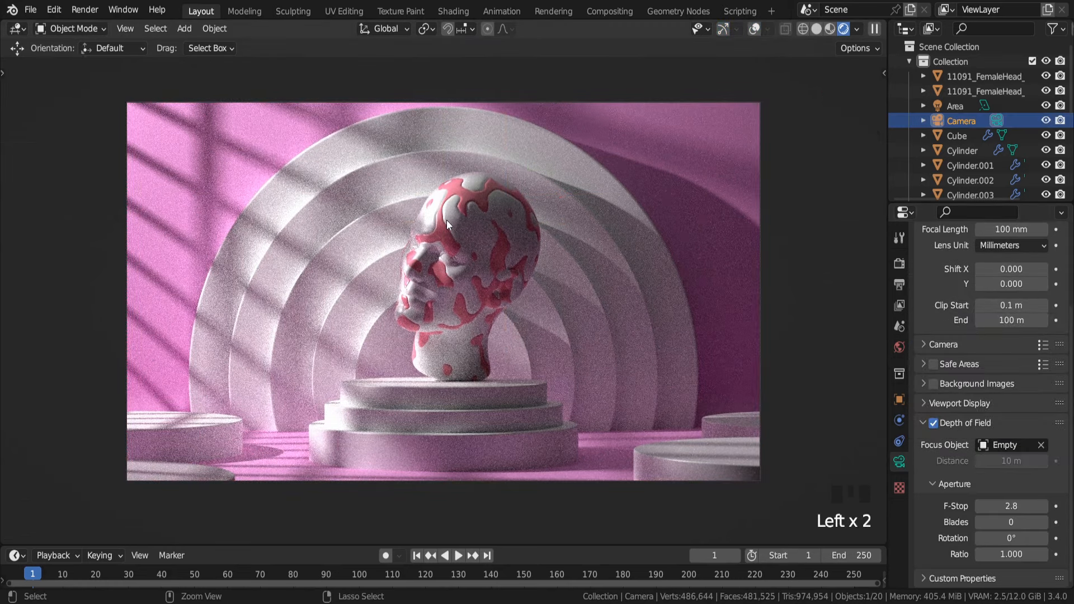
{"action": "key", "text": "ctrl+s"}
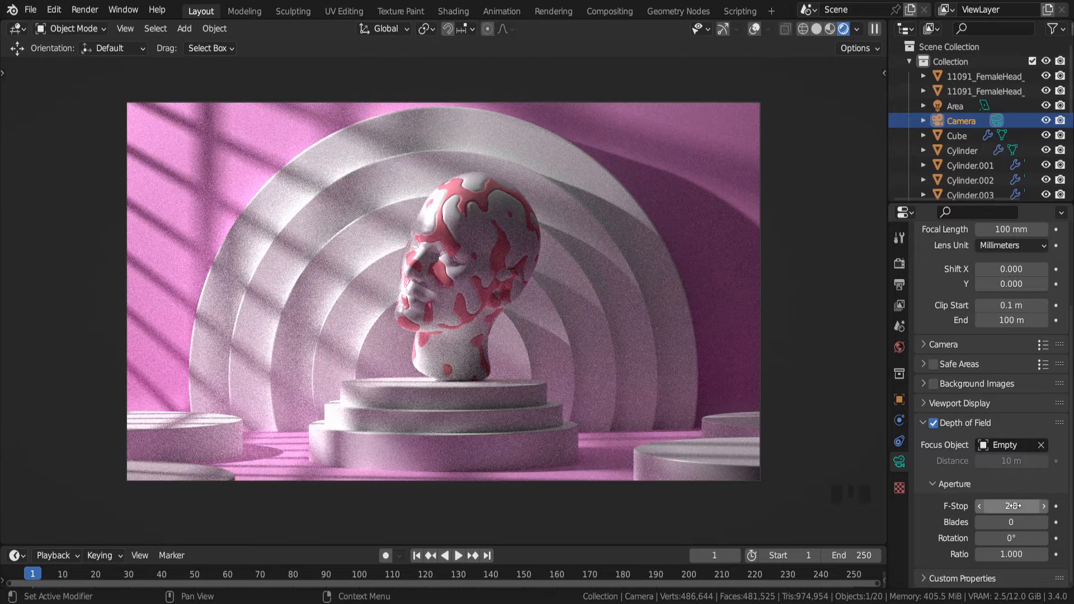
Step: Lower the camera's depth of field F-Stop to 1.0 and save the file
{"action": "left_click_drag", "start_coordinate": [1018, 506], "coordinate": [973, 507]}
{"action": "left_click", "coordinate": [1044, 506]}
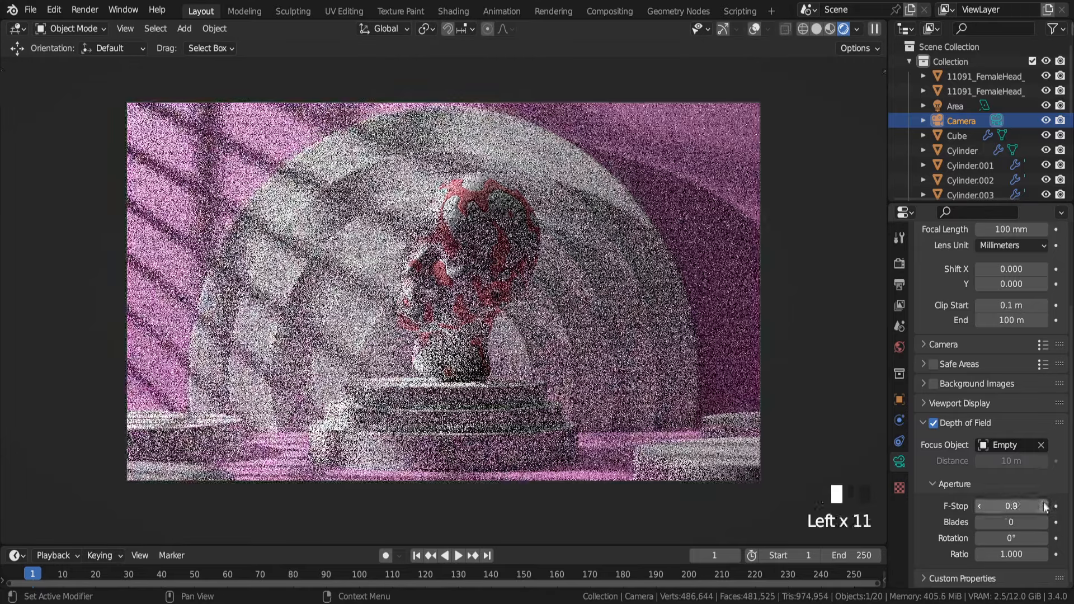
{"action": "left_click", "coordinate": [1044, 505]}
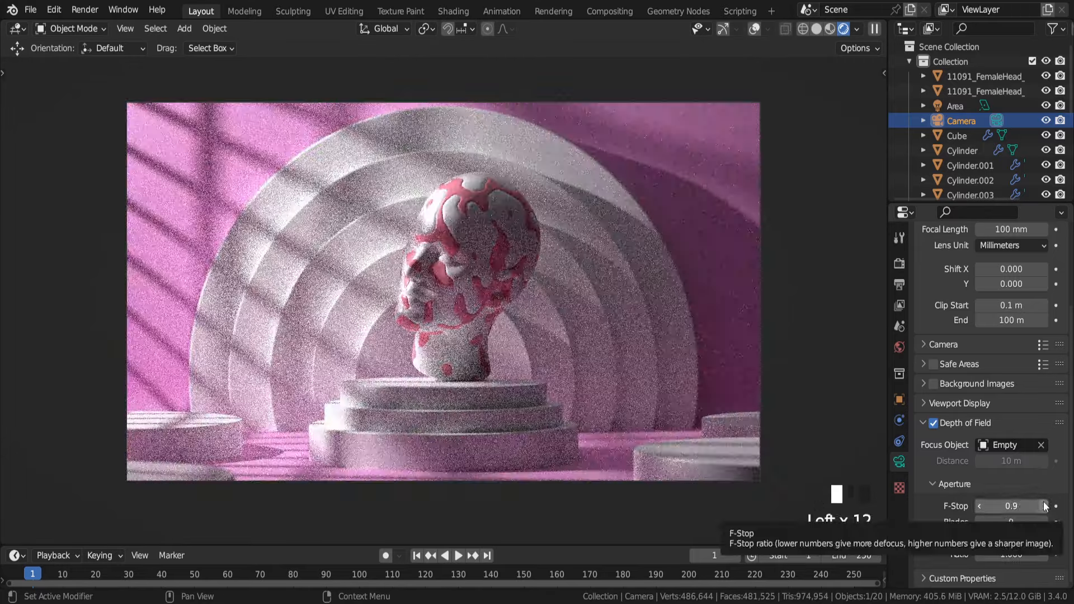
{"action": "left_click", "coordinate": [1043, 506]}
{"action": "key", "text": "ctrl+s"}
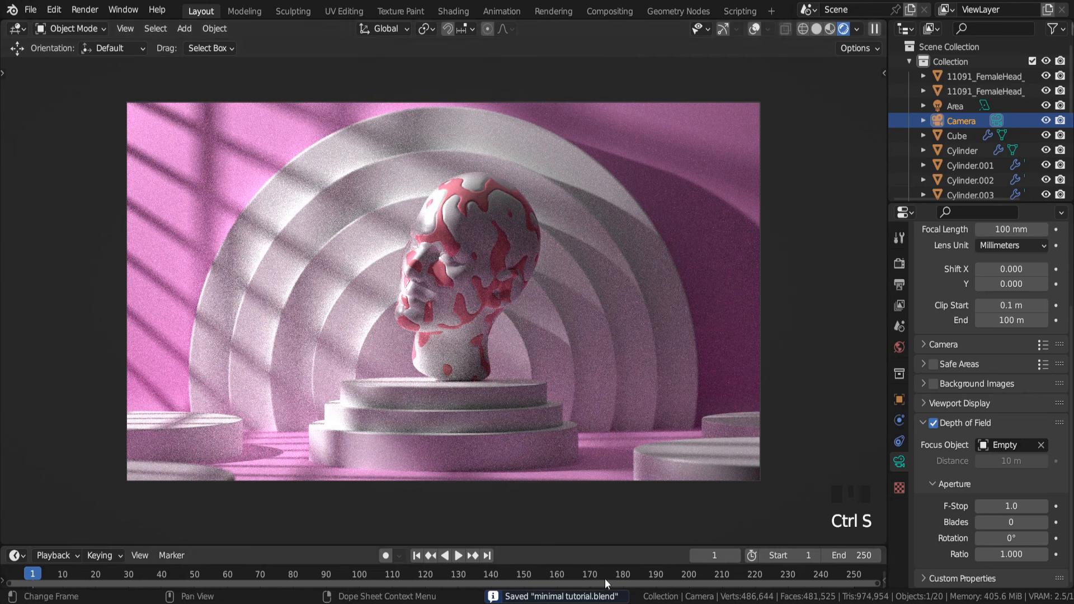
Step: Set the pink backdrop material's specular to 1.000 and its base colour to light orange with hue 0.089 and saturation 0.483
{"action": "left_click", "coordinate": [684, 146]}
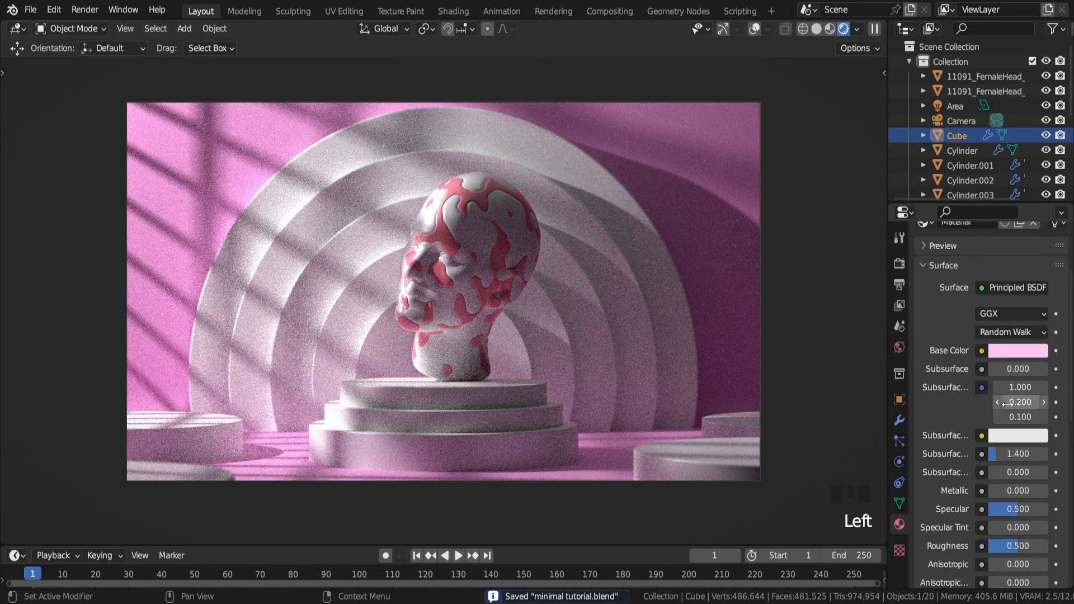
{"action": "left_click_drag", "start_coordinate": [1002, 513], "coordinate": [1069, 523]}
{"action": "left_click", "coordinate": [1016, 351]}
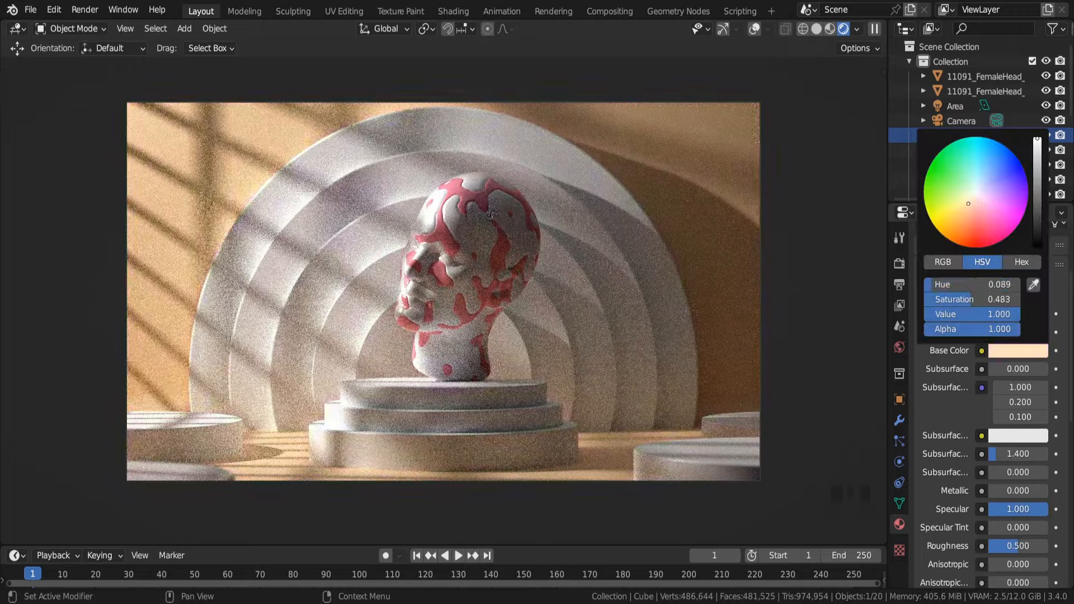
Step: Recolour the head's red part to light orange with hue 0.089 and saturation 0.397, and save the file
{"action": "left_click", "coordinate": [486, 198]}
{"action": "left_click", "coordinate": [1014, 351]}
{"action": "left_click_drag", "start_coordinate": [968, 210], "coordinate": [970, 206]}
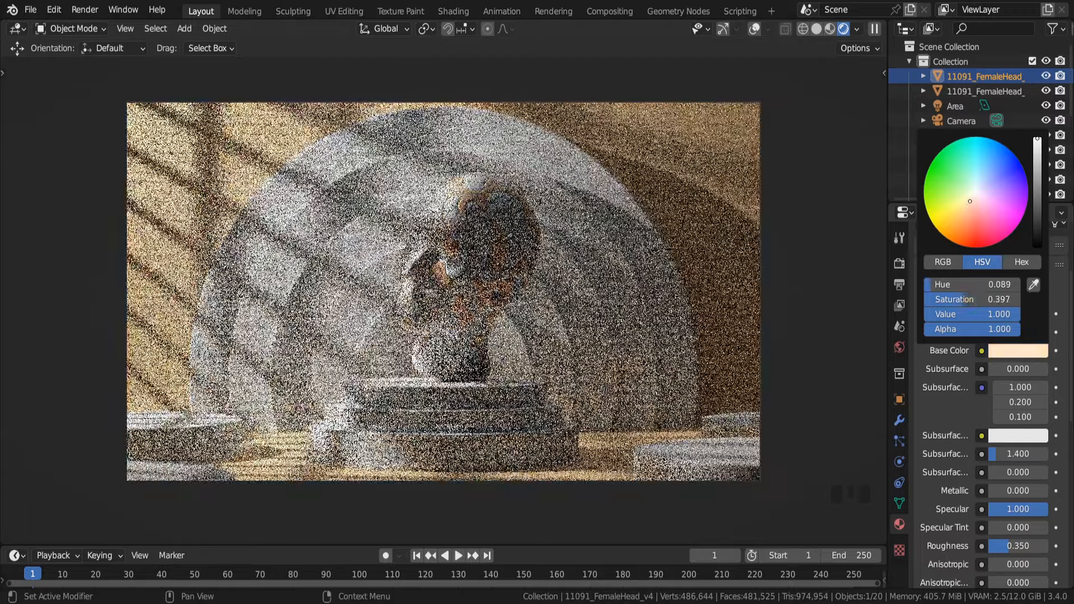
{"action": "scroll", "coordinate": [417, 264], "scroll_direction": "up", "scroll_amount": 5}
{"action": "scroll", "coordinate": [418, 263], "scroll_direction": "down", "scroll_amount": 5}
{"action": "key", "text": "ctrl+s"}
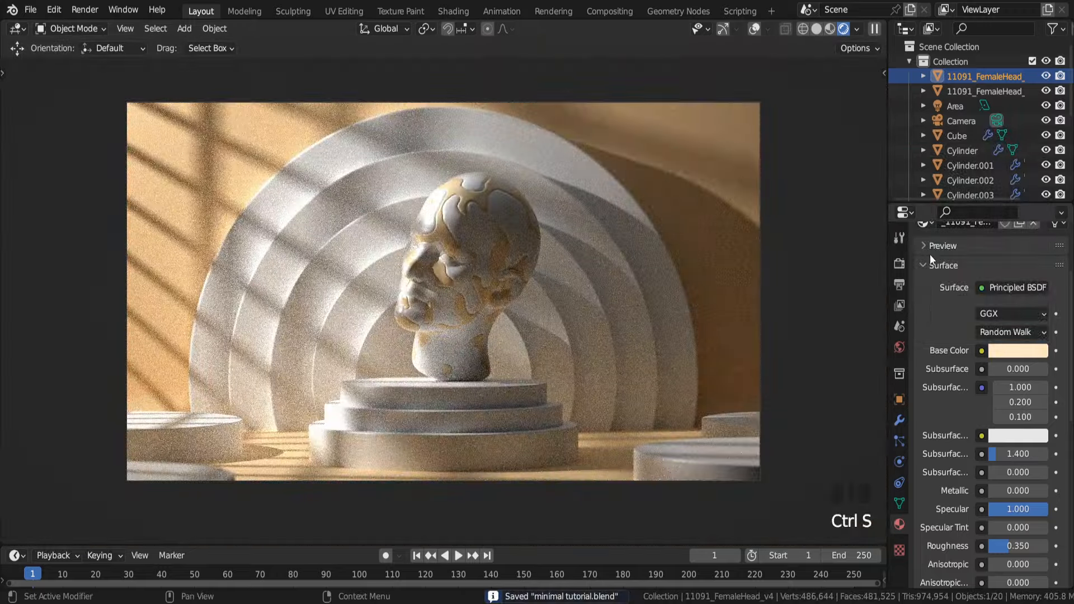
Step: Strengthen the camera's background blur by setting the F-Stop to 0.5, and save the file
{"action": "left_click", "coordinate": [961, 120]}
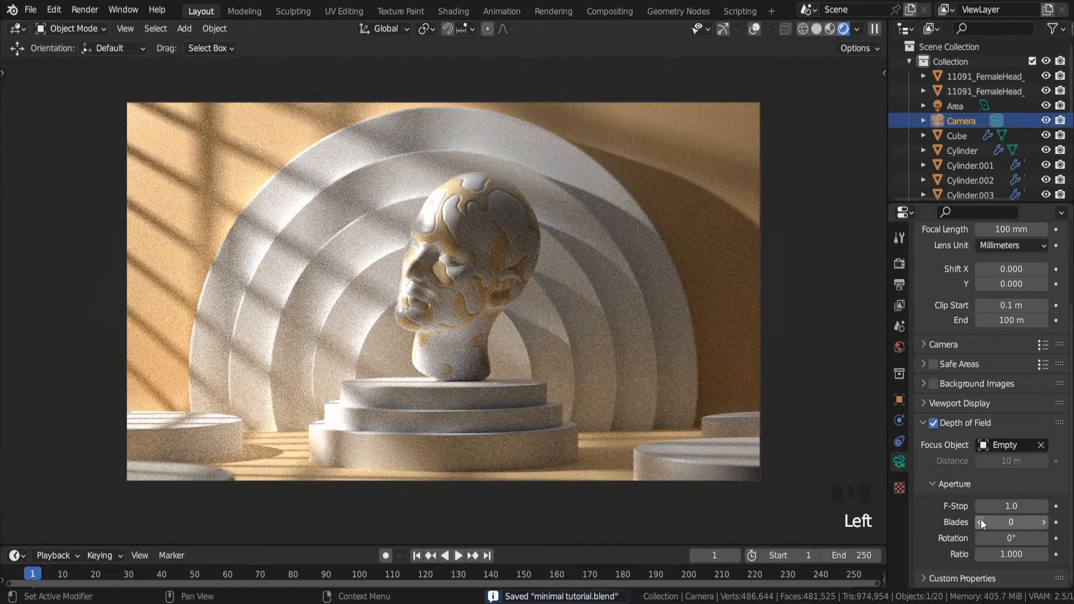
{"action": "left_click", "coordinate": [978, 507]}
{"action": "left_click", "coordinate": [978, 507]}
{"action": "left_click", "coordinate": [978, 506]}
{"action": "left_click", "coordinate": [978, 506]}
{"action": "left_click", "coordinate": [978, 507]}
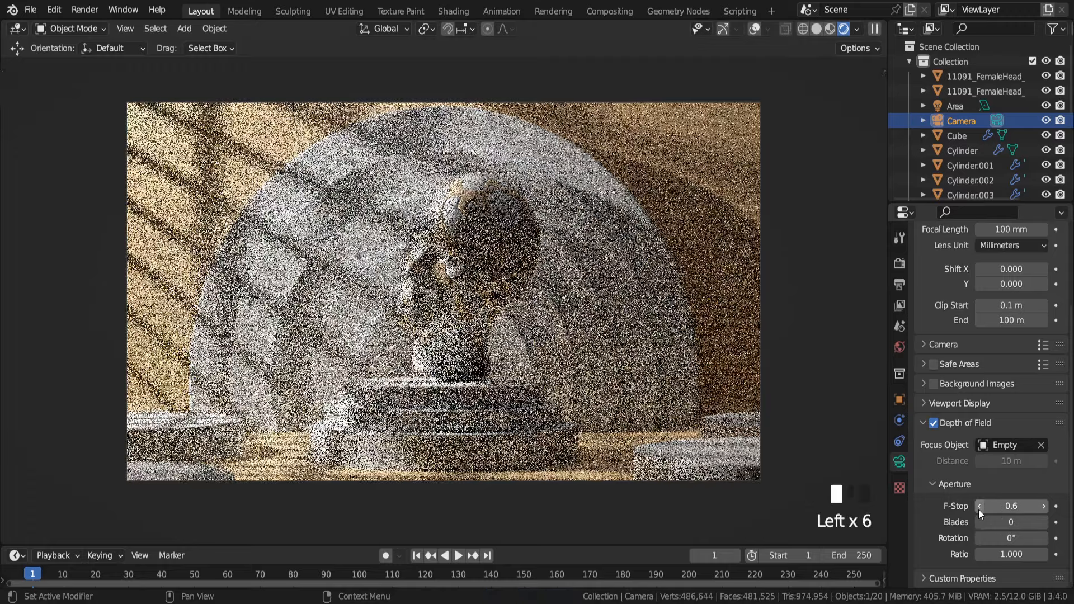
{"action": "left_click", "coordinate": [977, 508]}
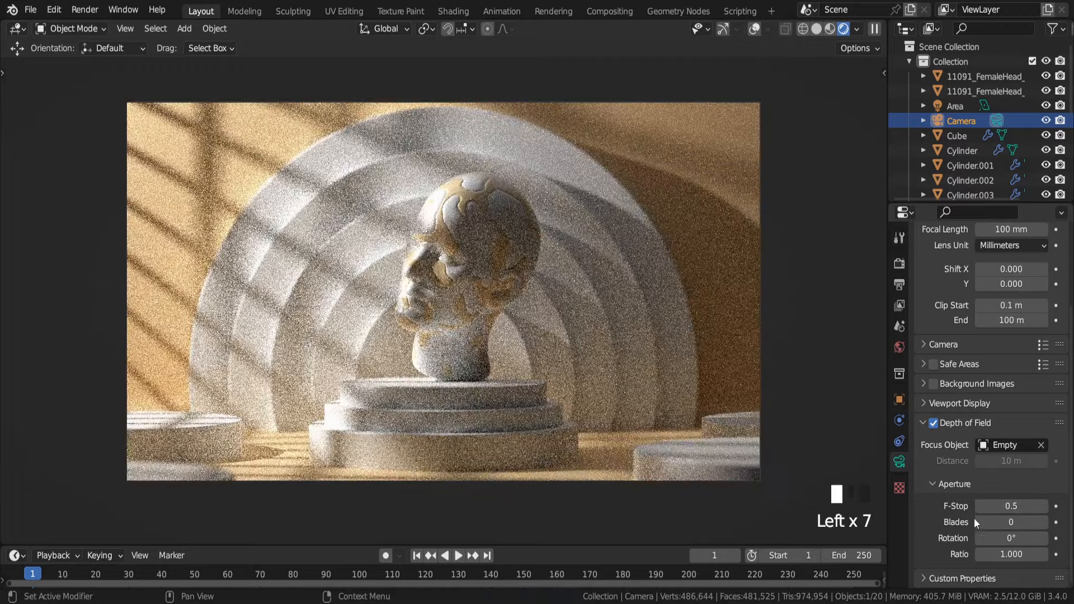
{"action": "key", "text": "ctrl+s"}
{"action": "key", "text": "ctrl+s"}
Step: Render the scene as a still image and inspect the head's patterned surface up close in the result
{"action": "left_click", "coordinate": [84, 10]}
{"action": "left_click", "coordinate": [102, 26]}
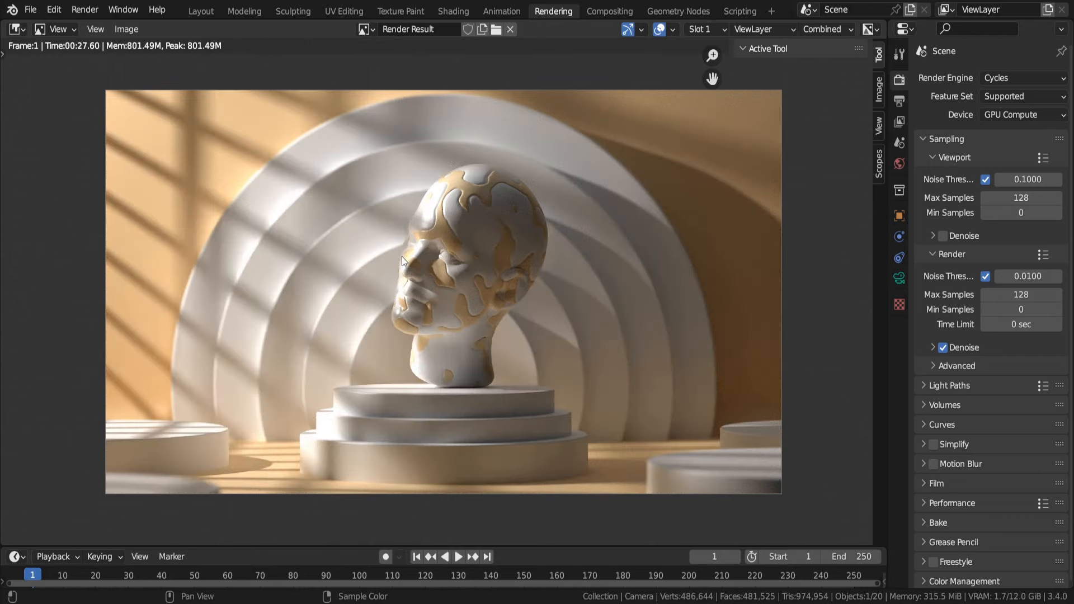
{"action": "scroll", "coordinate": [401, 256], "scroll_direction": "up", "scroll_amount": 5}
{"action": "scroll", "coordinate": [420, 220], "scroll_direction": "down", "scroll_amount": 4}
{"action": "scroll", "coordinate": [400, 251], "scroll_direction": "up", "scroll_amount": 5}
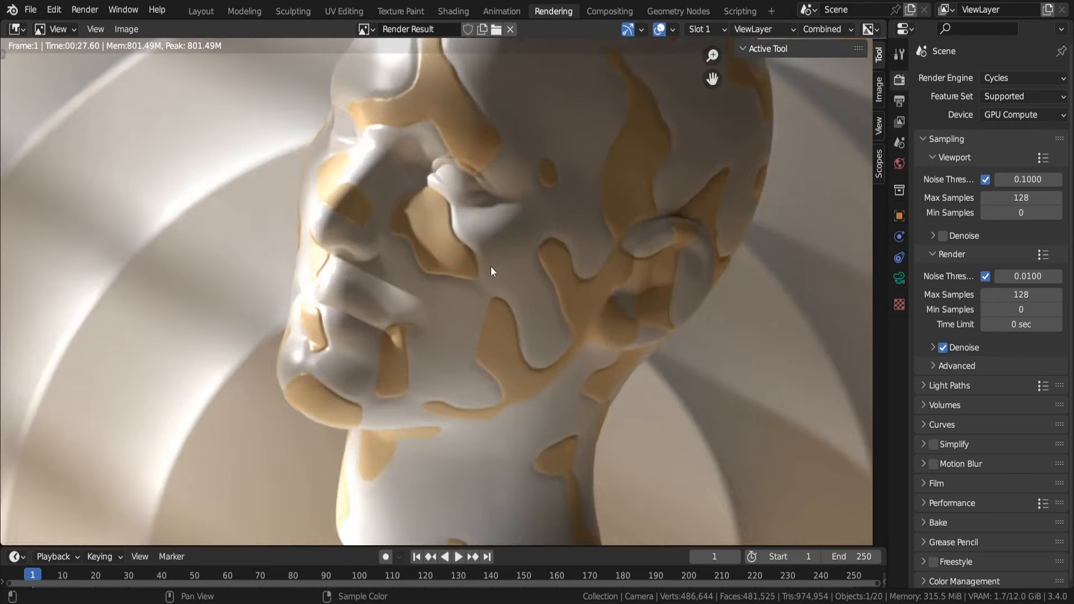
{"action": "scroll", "coordinate": [478, 263], "scroll_direction": "down", "scroll_amount": 5}
{"action": "scroll", "coordinate": [478, 263], "scroll_direction": "up", "scroll_amount": 2}
{"action": "scroll", "coordinate": [436, 238], "scroll_direction": "down", "scroll_amount": 2}
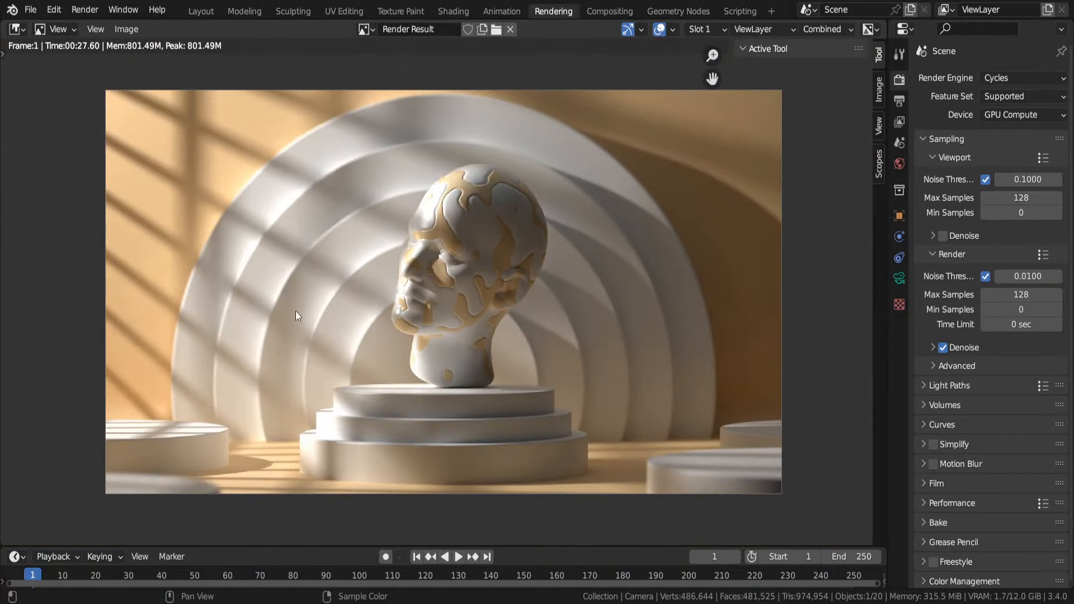